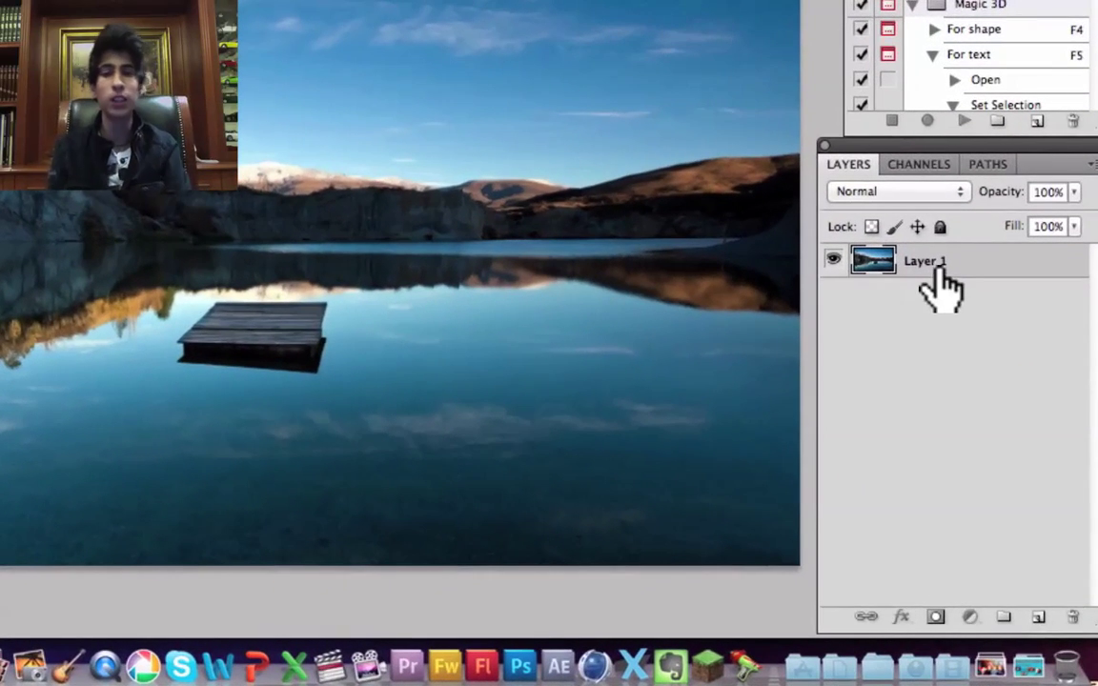
Open the Layers panel's new fill and adjustment layer menu for the lake photo.
{"action": "left_click", "coordinate": [968, 616]}
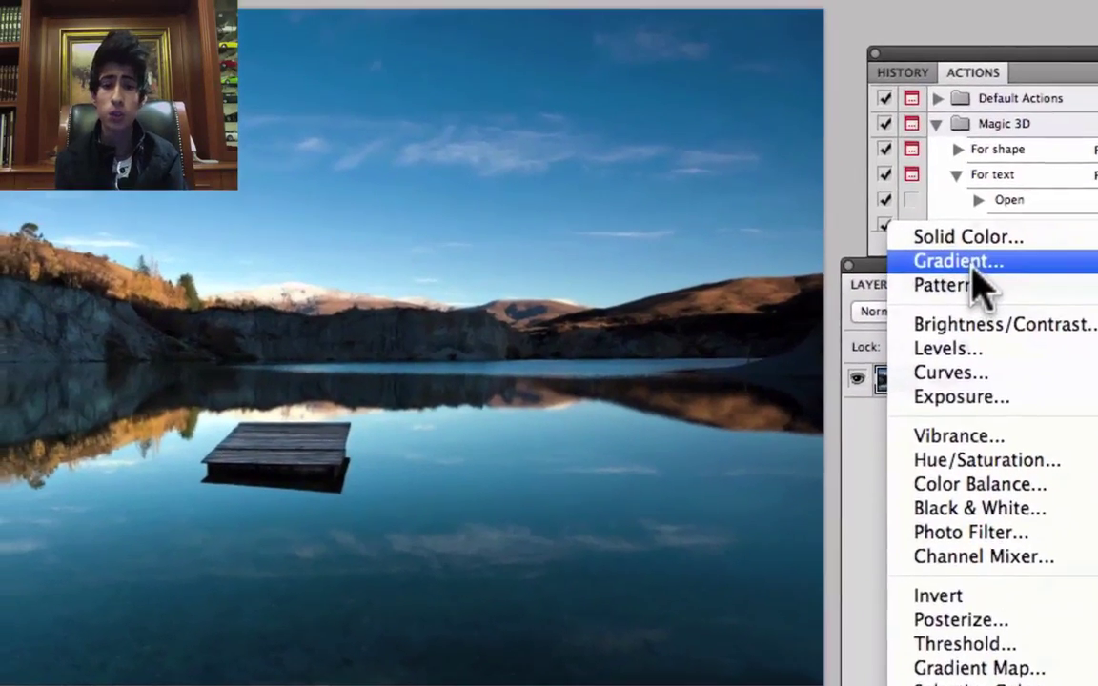
Add a Gradient Fill layer with Reverse checked, Radial style and Dither on.
{"action": "left_click", "coordinate": [943, 142]}
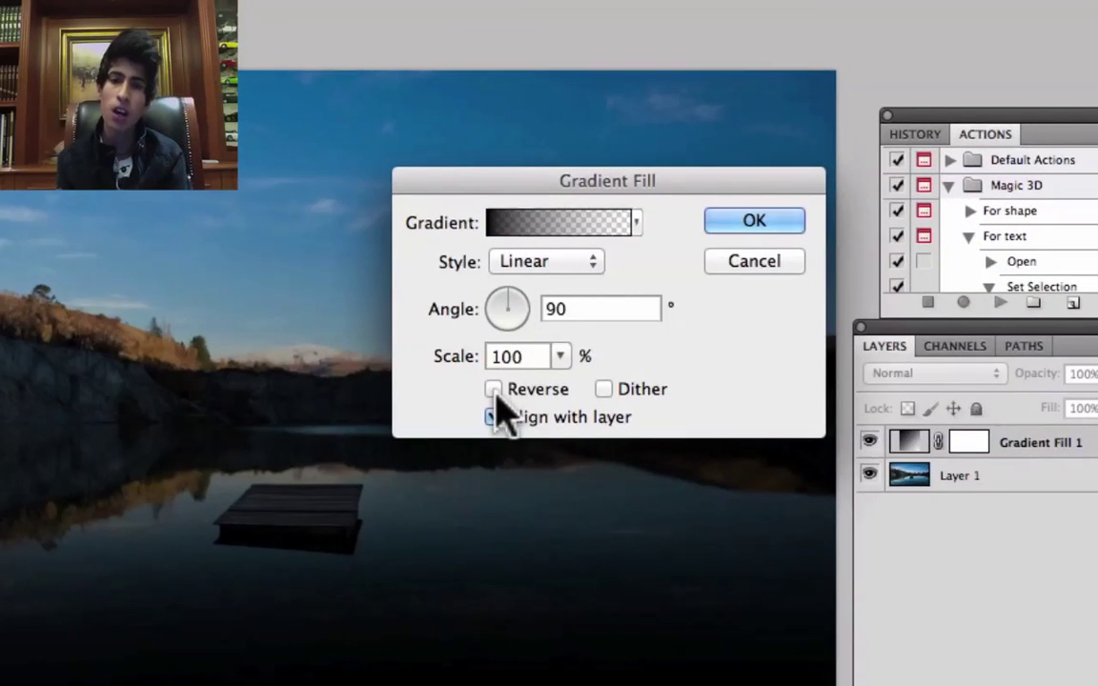
{"action": "left_click", "coordinate": [493, 390]}
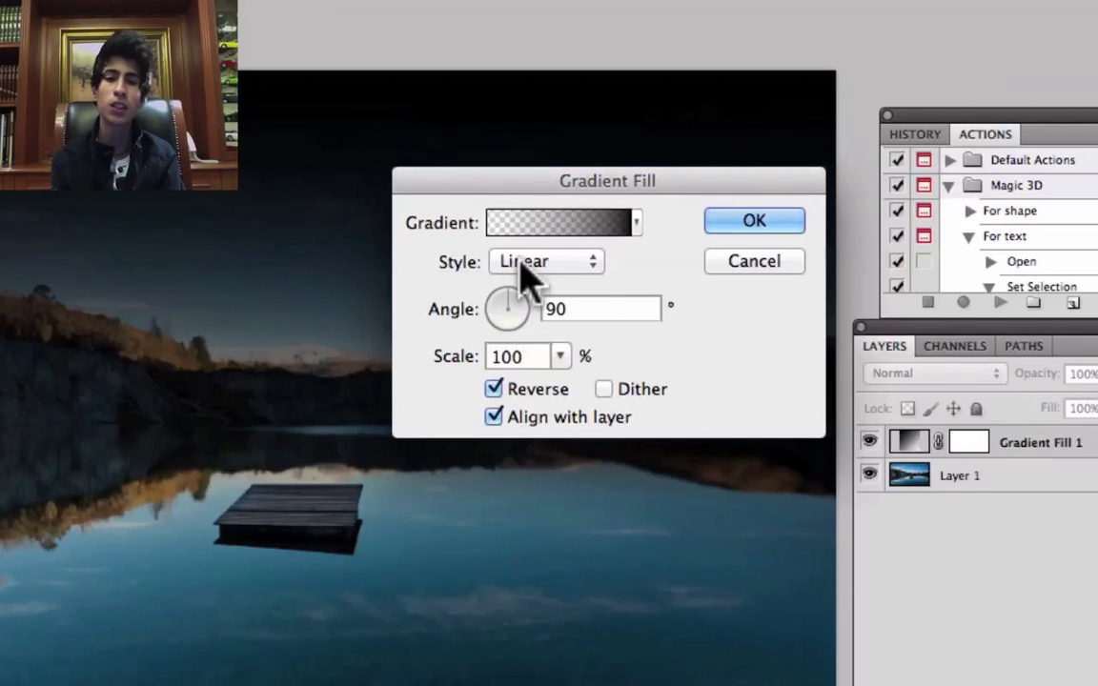
{"action": "left_click", "coordinate": [529, 277]}
{"action": "left_click", "coordinate": [523, 284]}
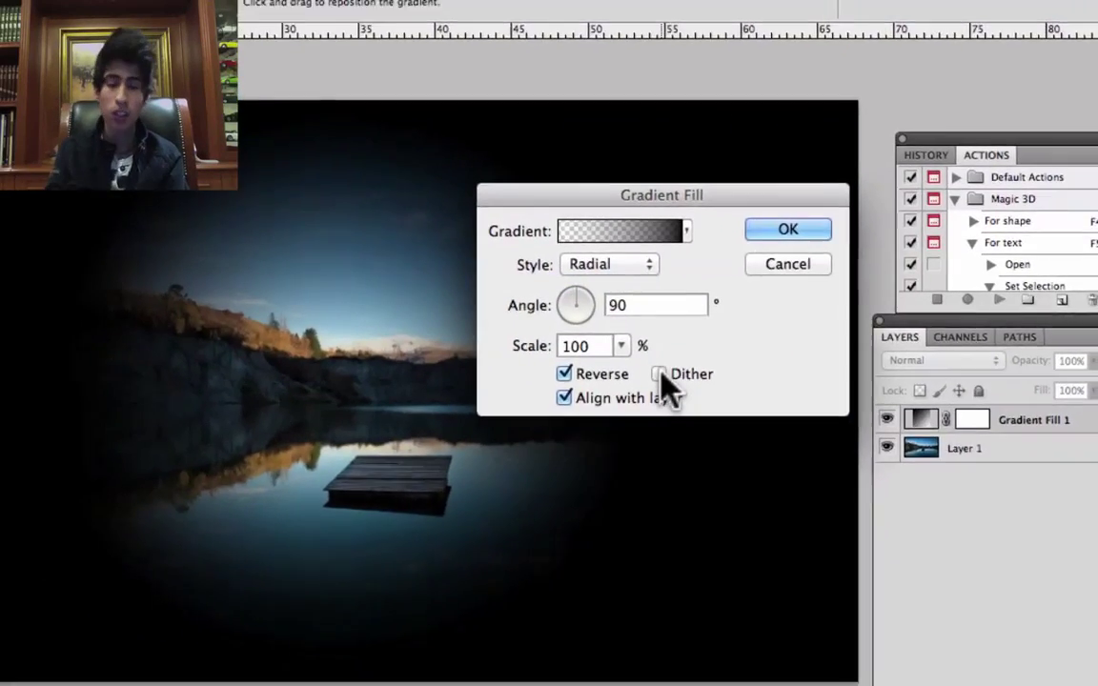
{"action": "left_click", "coordinate": [603, 389]}
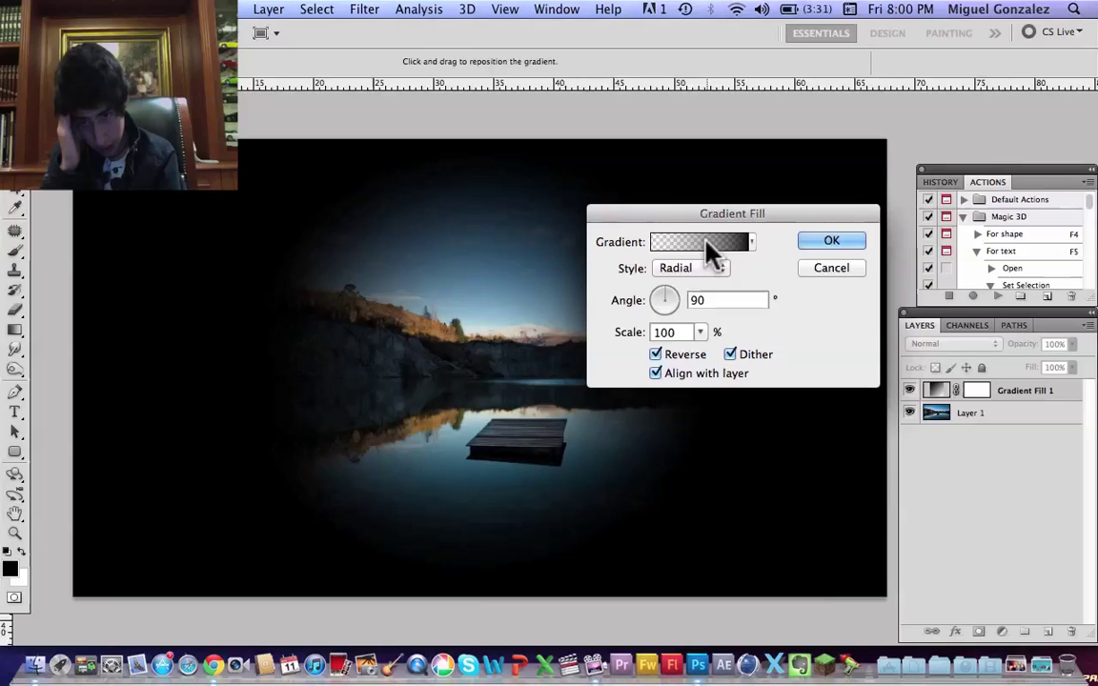
Set the vignette gradient's end colour stop to white (#ffffff) and accept the Gradient Editor.
{"action": "left_click", "coordinate": [694, 246]}
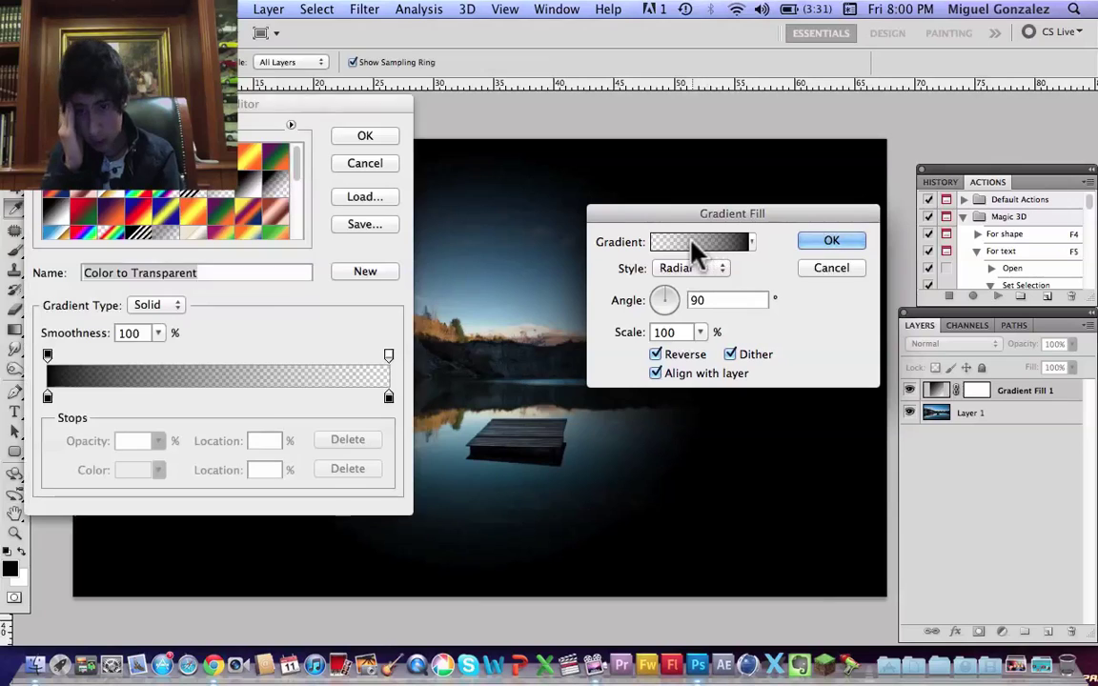
{"action": "left_click", "coordinate": [388, 397]}
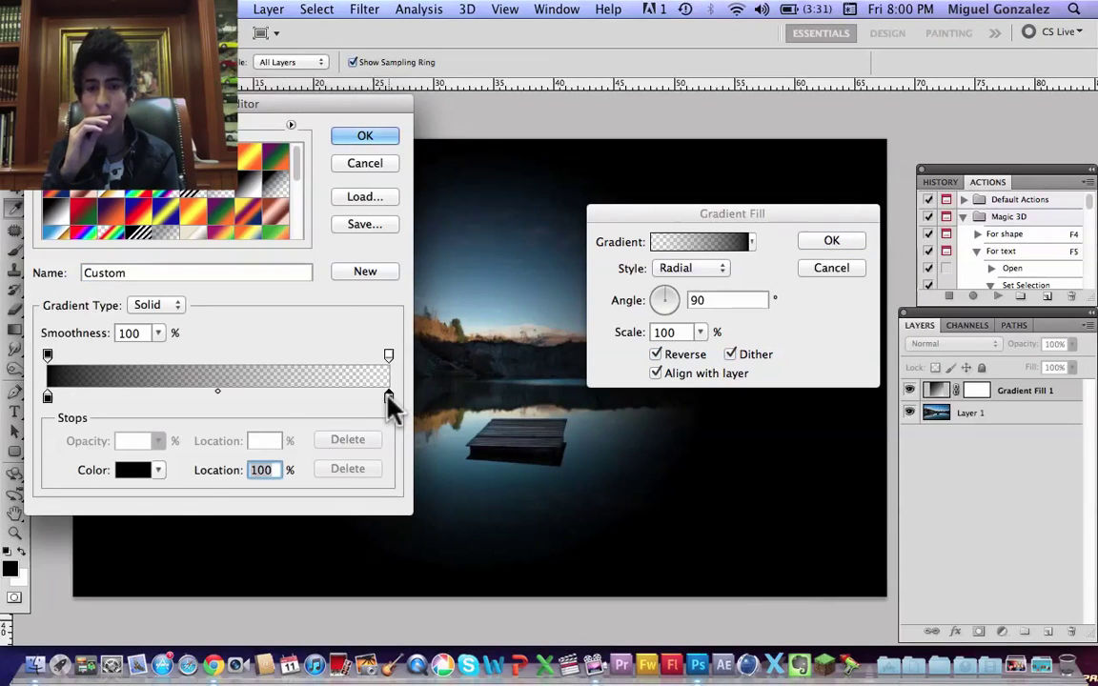
{"action": "left_click", "coordinate": [133, 473]}
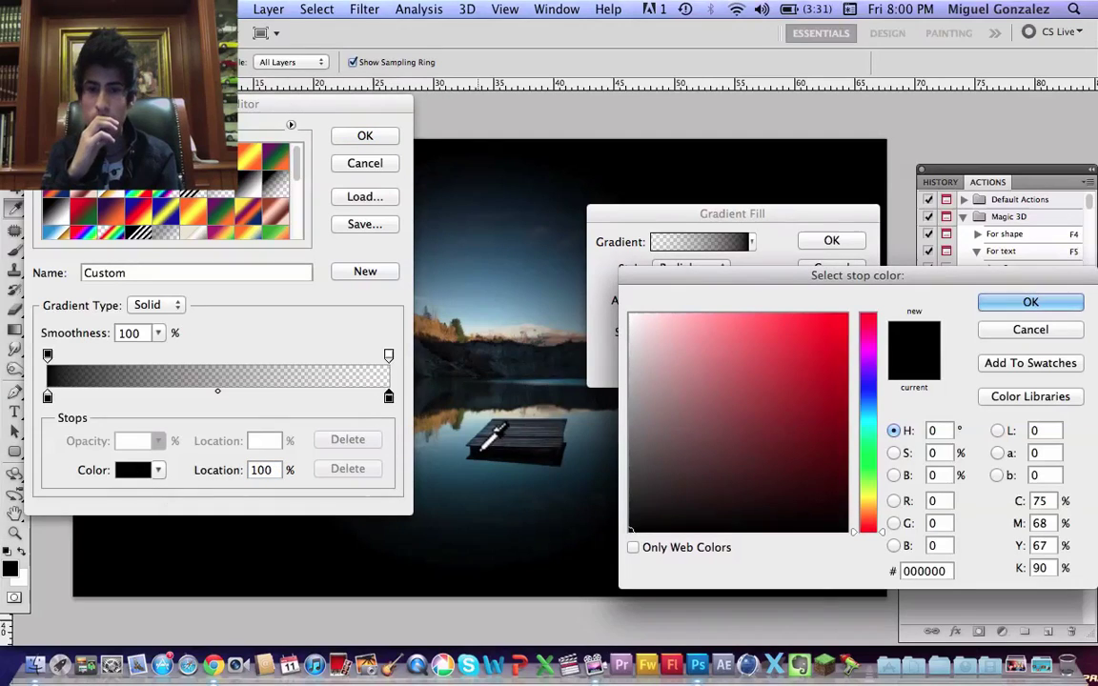
{"action": "left_click_drag", "start_coordinate": [687, 454], "coordinate": [595, 215]}
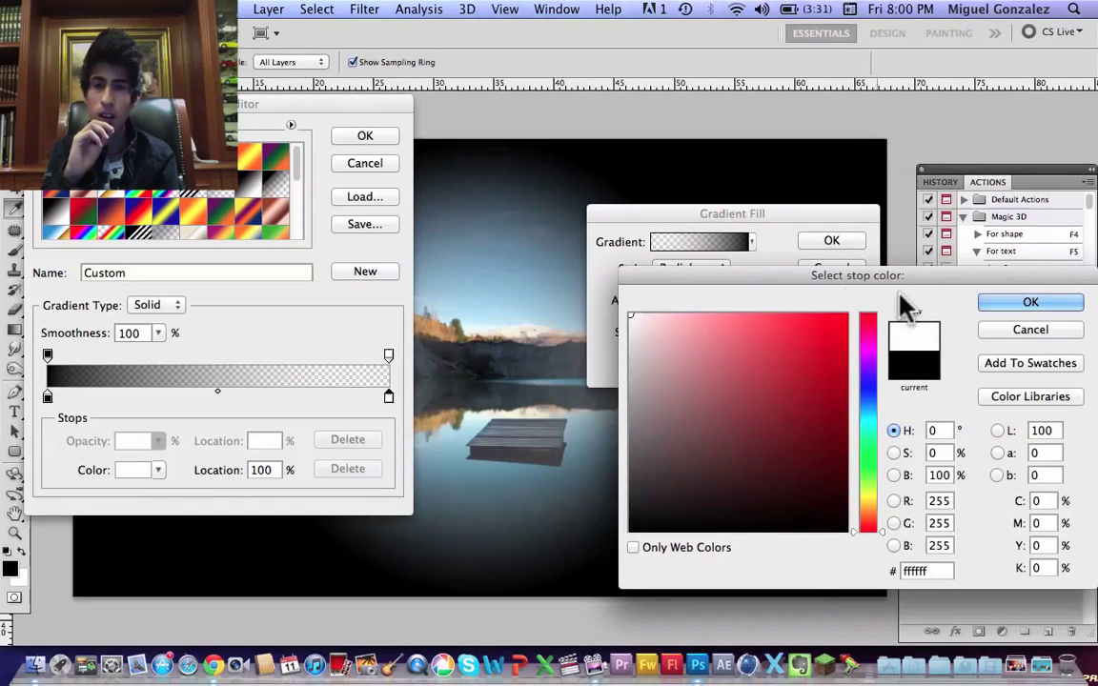
{"action": "left_click", "coordinate": [1030, 303]}
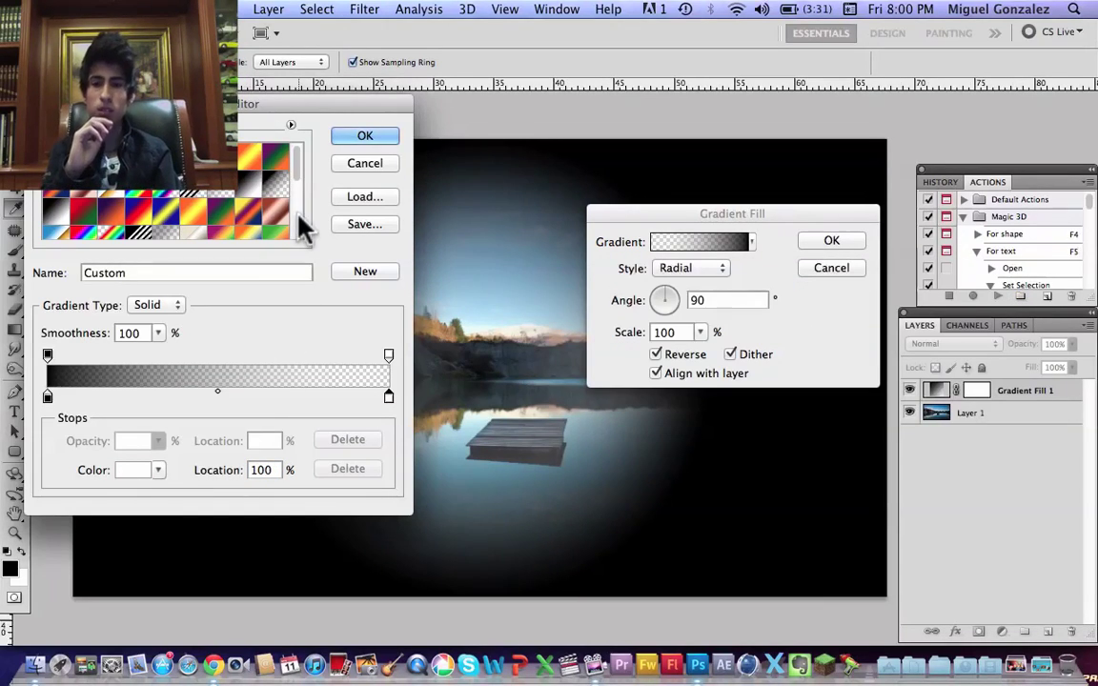
{"action": "left_click", "coordinate": [50, 398]}
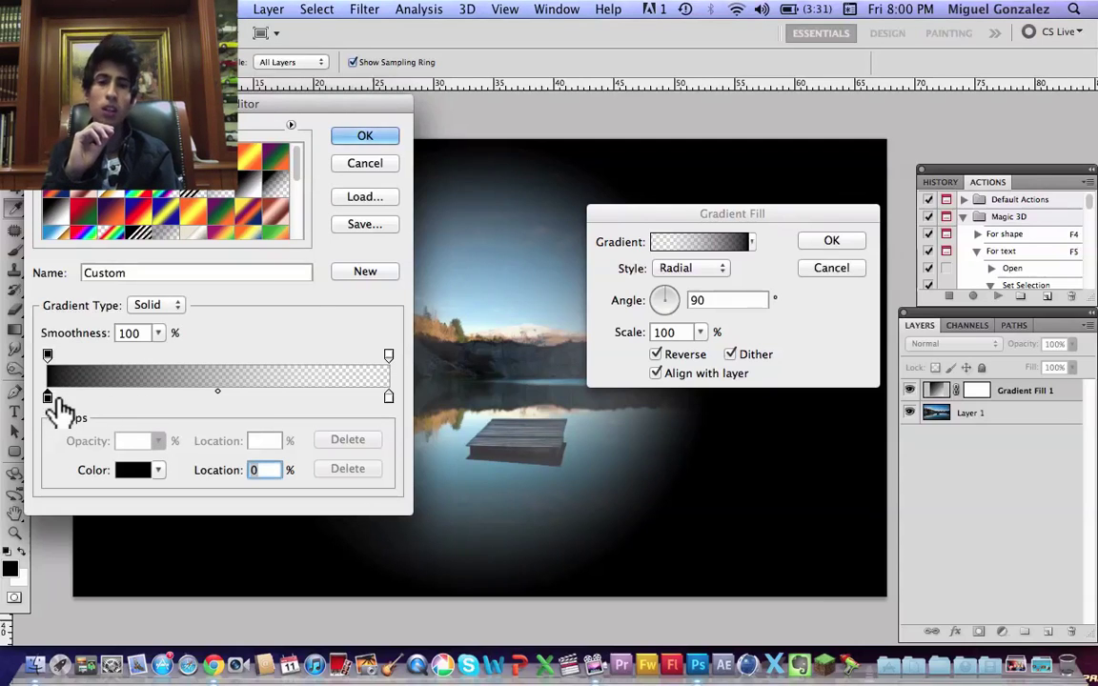
{"action": "left_click", "coordinate": [363, 139]}
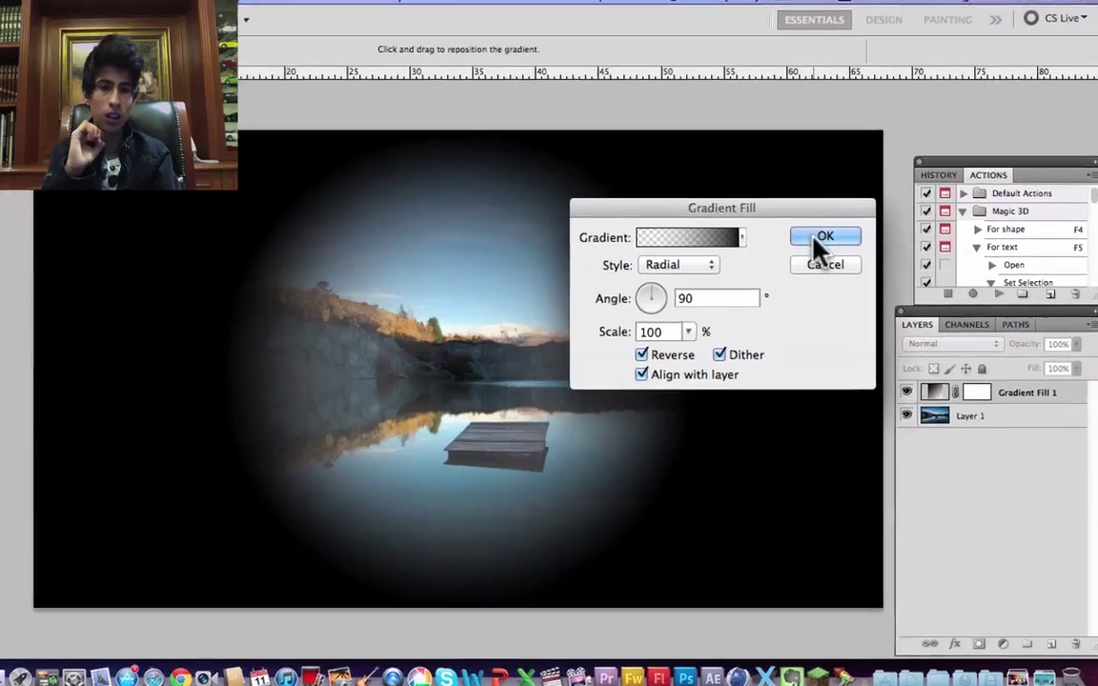
Apply Gradient Fill 1 and set its blend mode to Soft Light.
{"action": "left_click", "coordinate": [821, 236]}
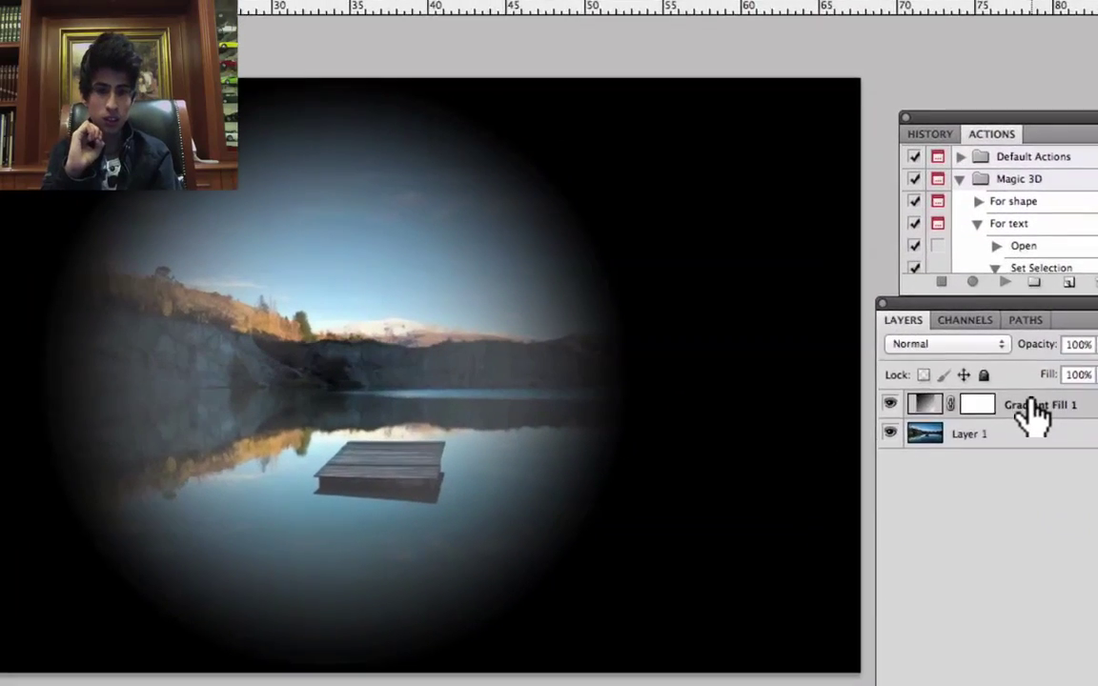
{"action": "left_click", "coordinate": [953, 344]}
{"action": "left_click", "coordinate": [943, 582]}
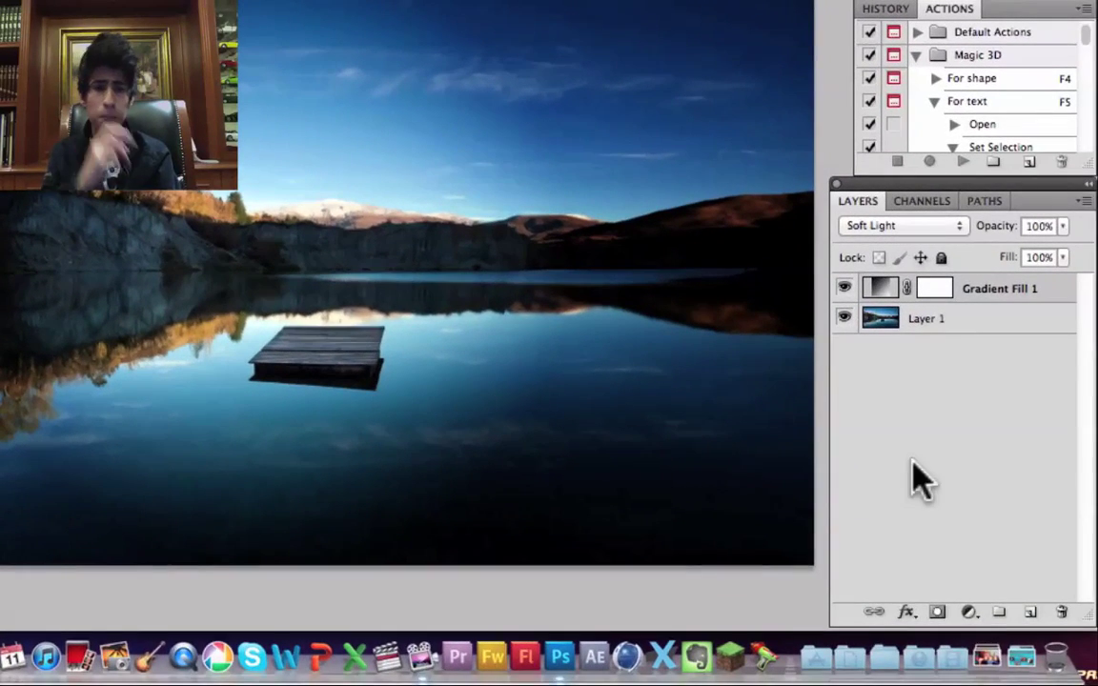
Add a Solid Color fill layer in magenta #c5027e.
{"action": "left_click", "coordinate": [1014, 630]}
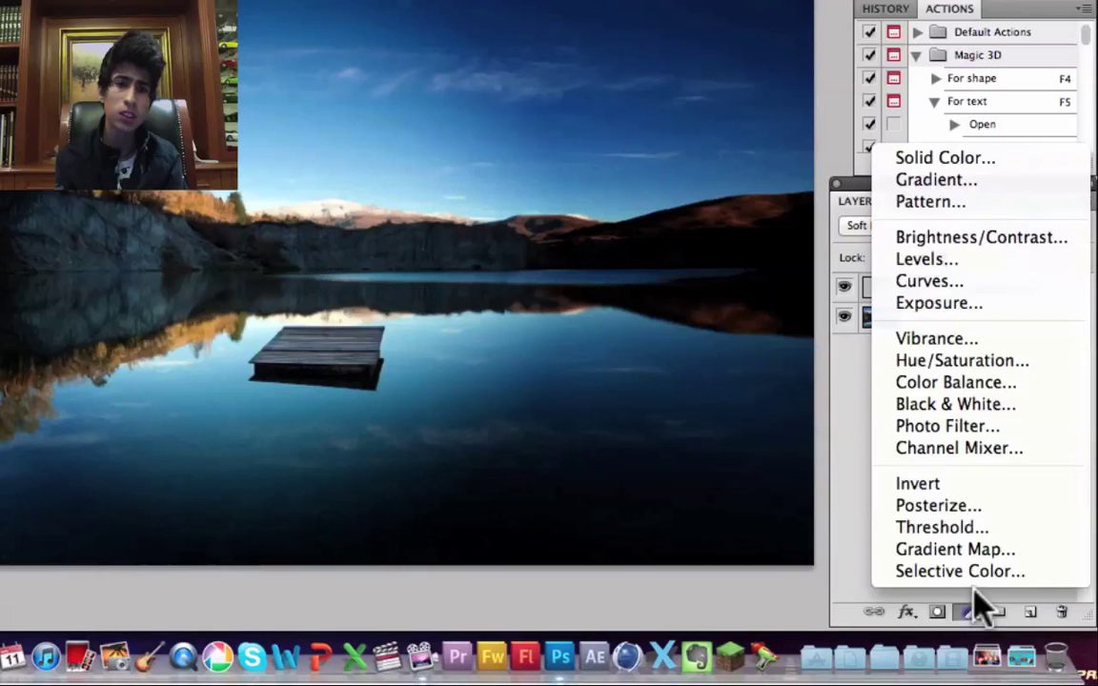
{"action": "left_click", "coordinate": [952, 160]}
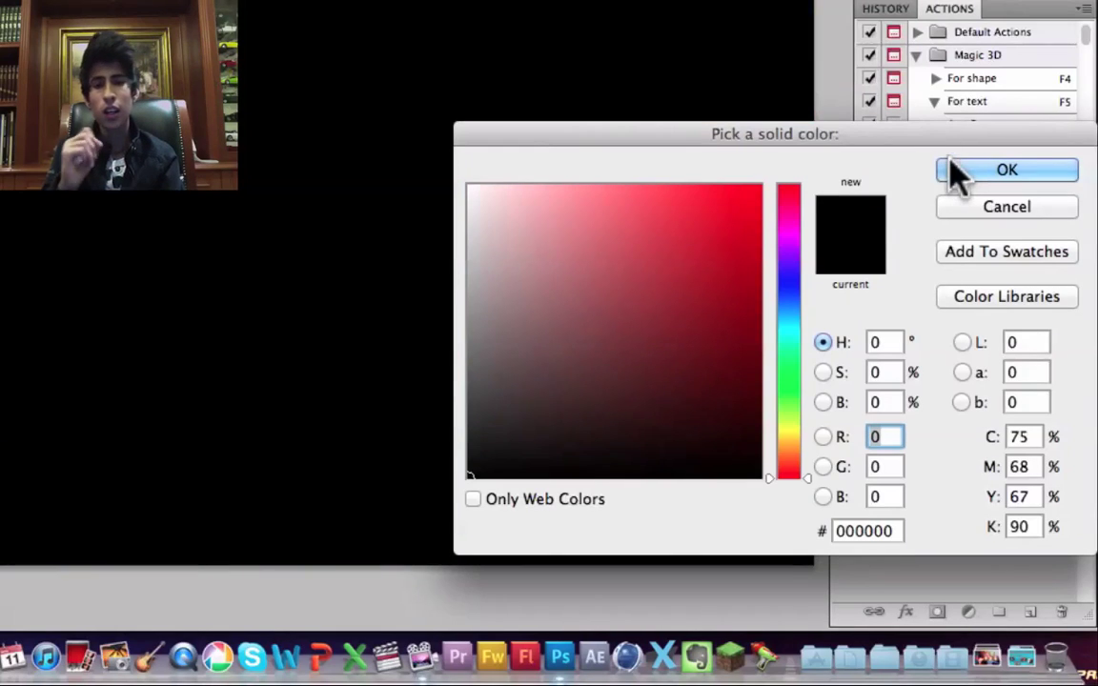
{"action": "left_click_drag", "start_coordinate": [789, 271], "coordinate": [789, 215]}
{"action": "left_click_drag", "start_coordinate": [718, 250], "coordinate": [777, 240]}
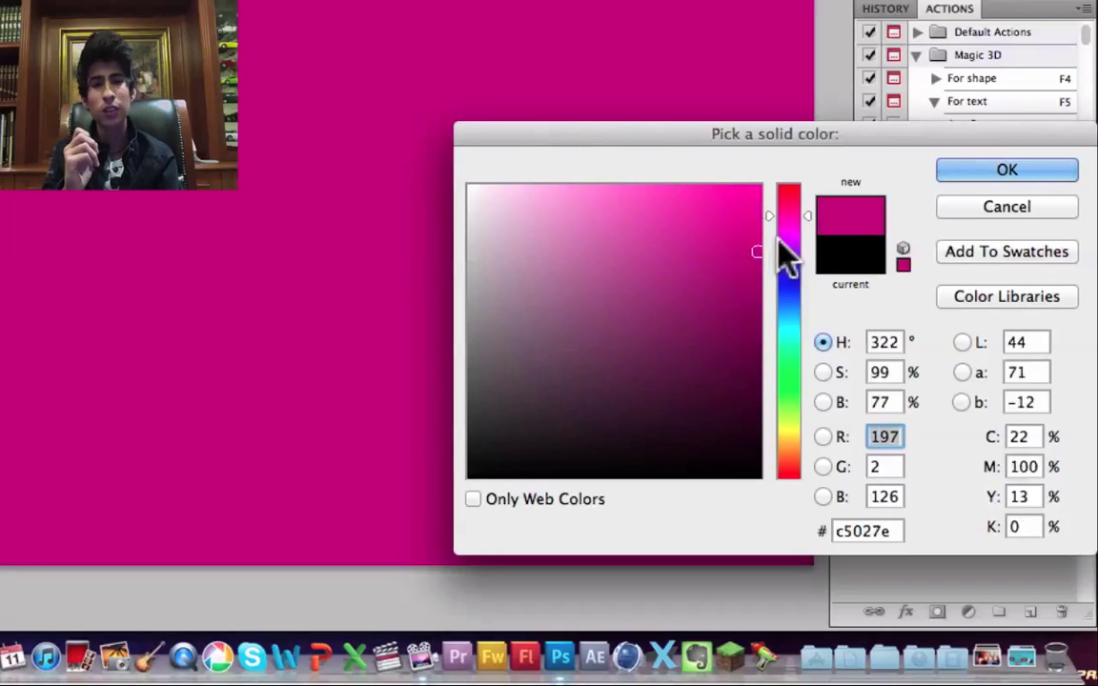
{"action": "left_click", "coordinate": [974, 169]}
Blend Color Fill 1 in Soft Light and lower its Fill to about 21%.
{"action": "left_click", "coordinate": [939, 228]}
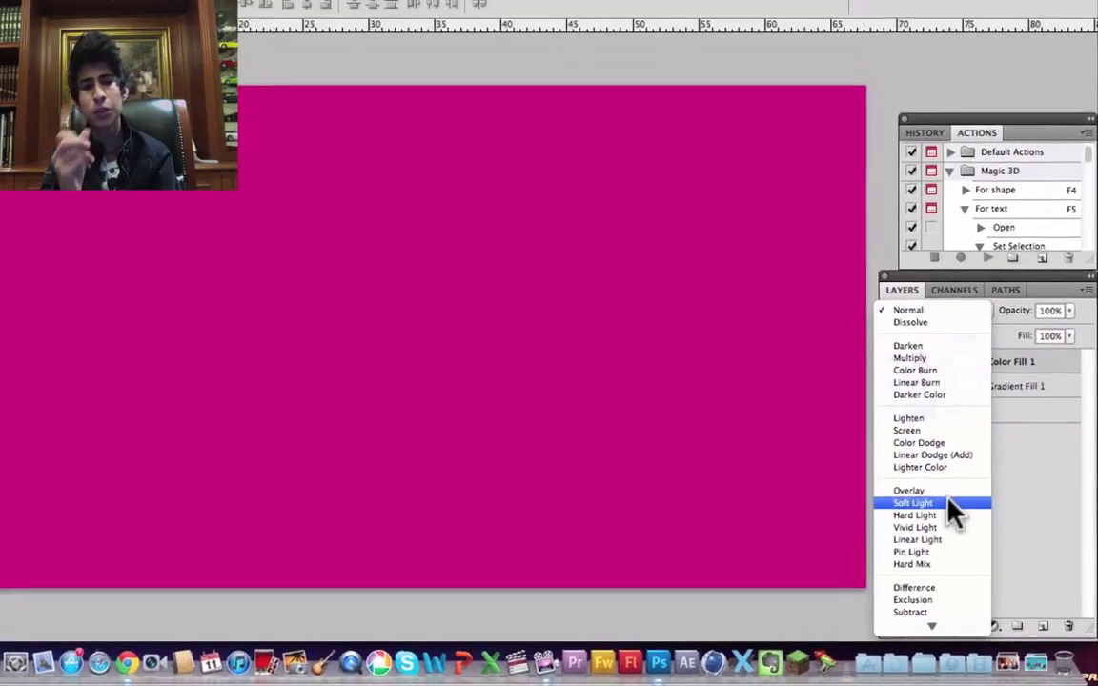
{"action": "left_click", "coordinate": [948, 504]}
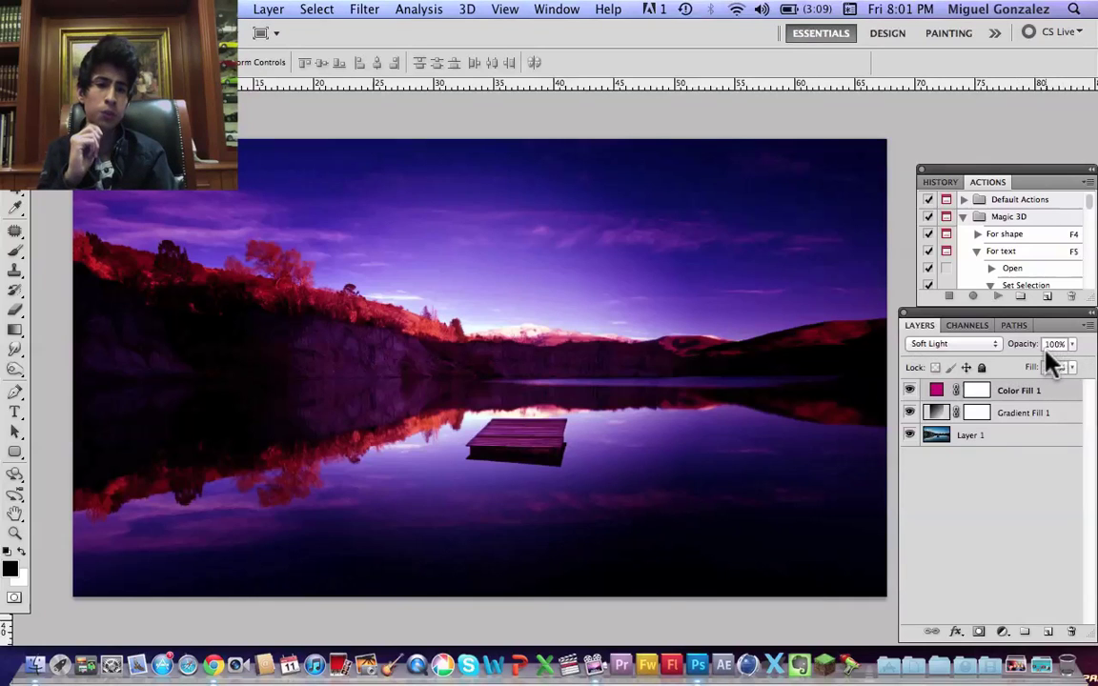
{"action": "left_click", "coordinate": [1073, 367]}
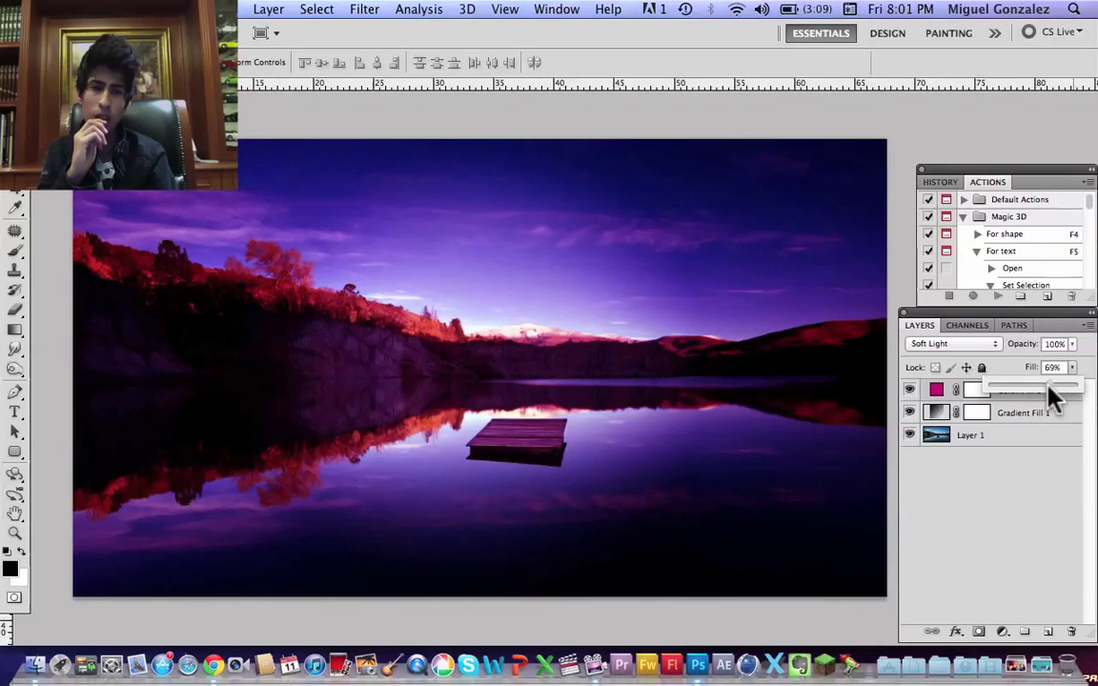
{"action": "left_click_drag", "start_coordinate": [1047, 388], "coordinate": [1008, 395]}
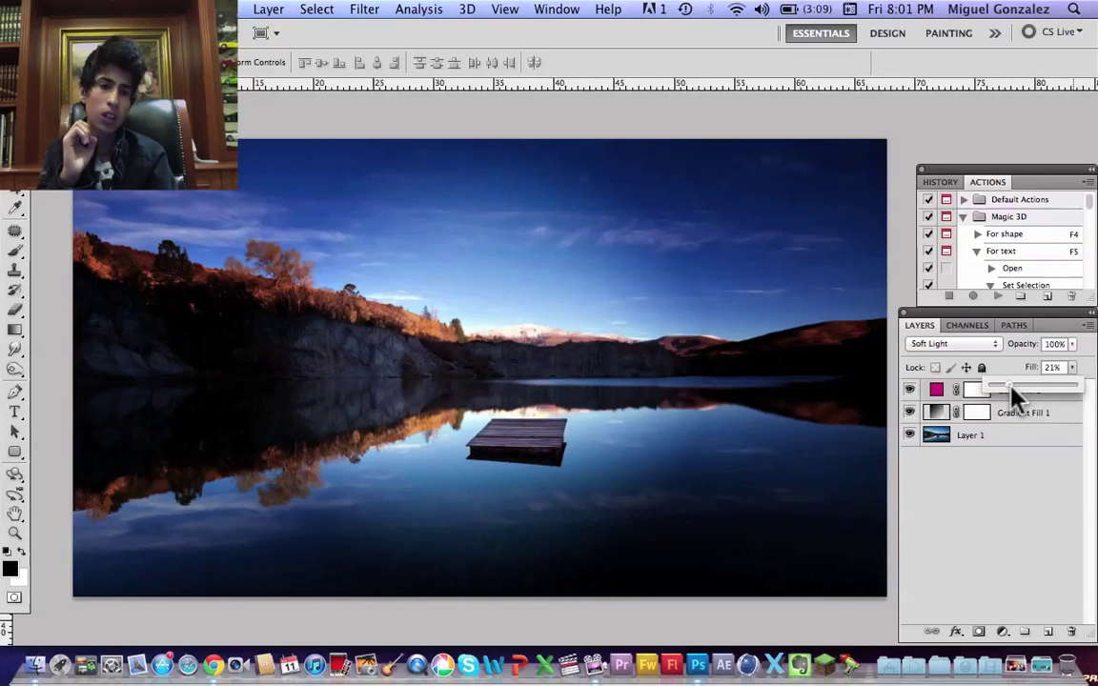
{"action": "left_click", "coordinate": [1004, 502]}
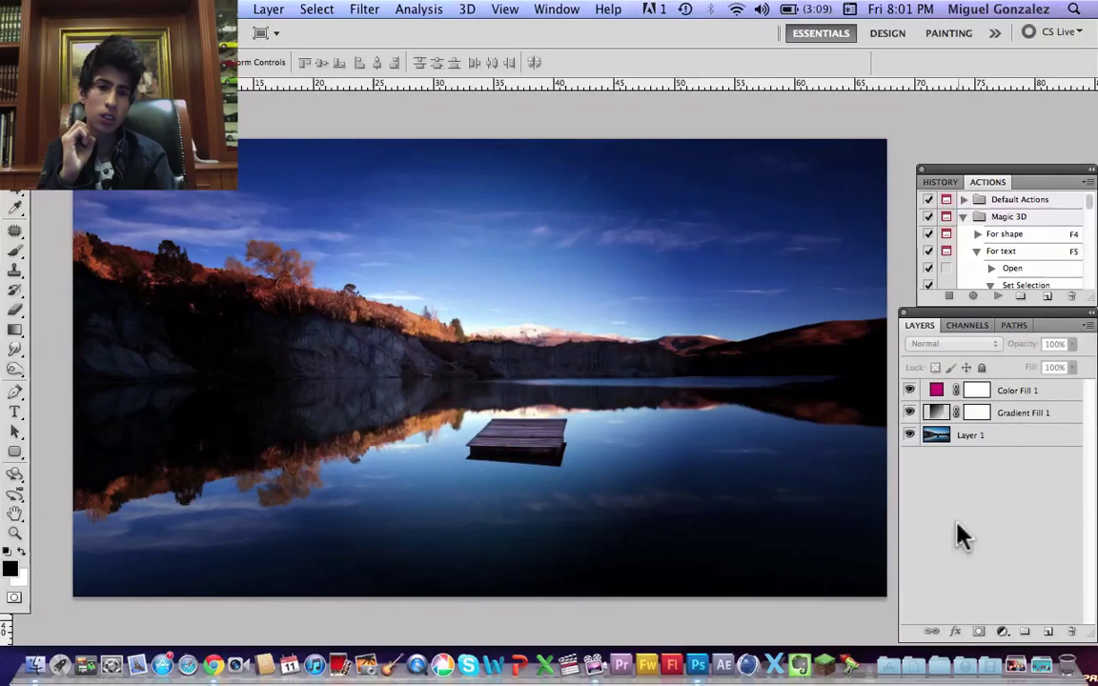
Add a Curves adjustment layer and lift the RGB curve to brighten the photo.
{"action": "left_click", "coordinate": [1000, 631]}
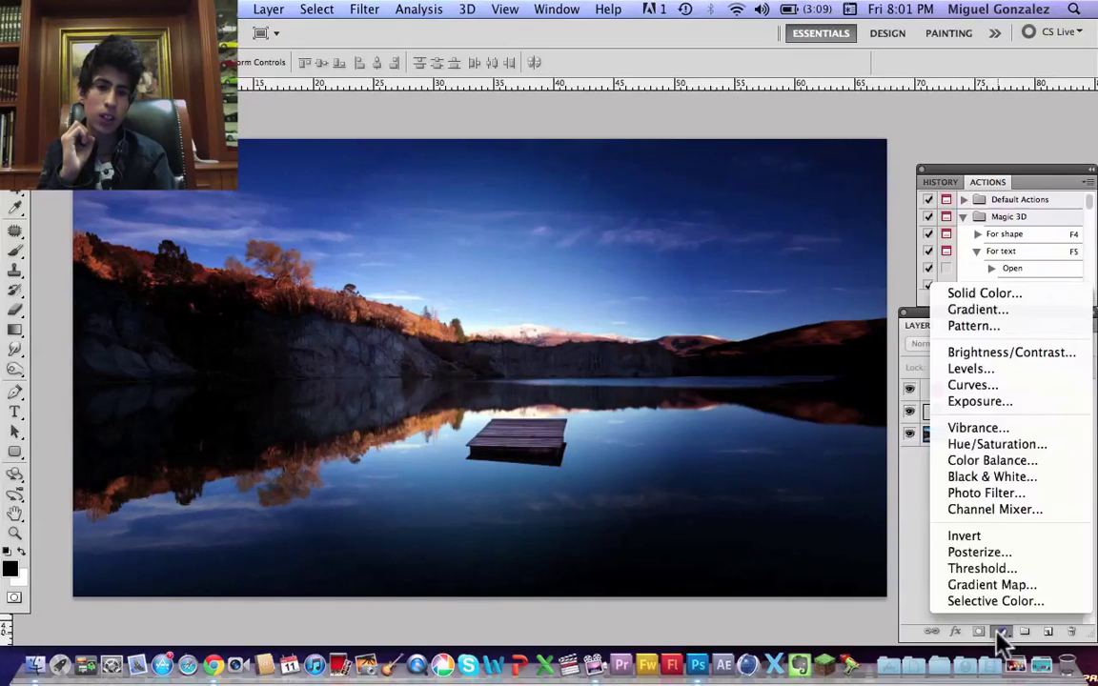
{"action": "left_click", "coordinate": [997, 387]}
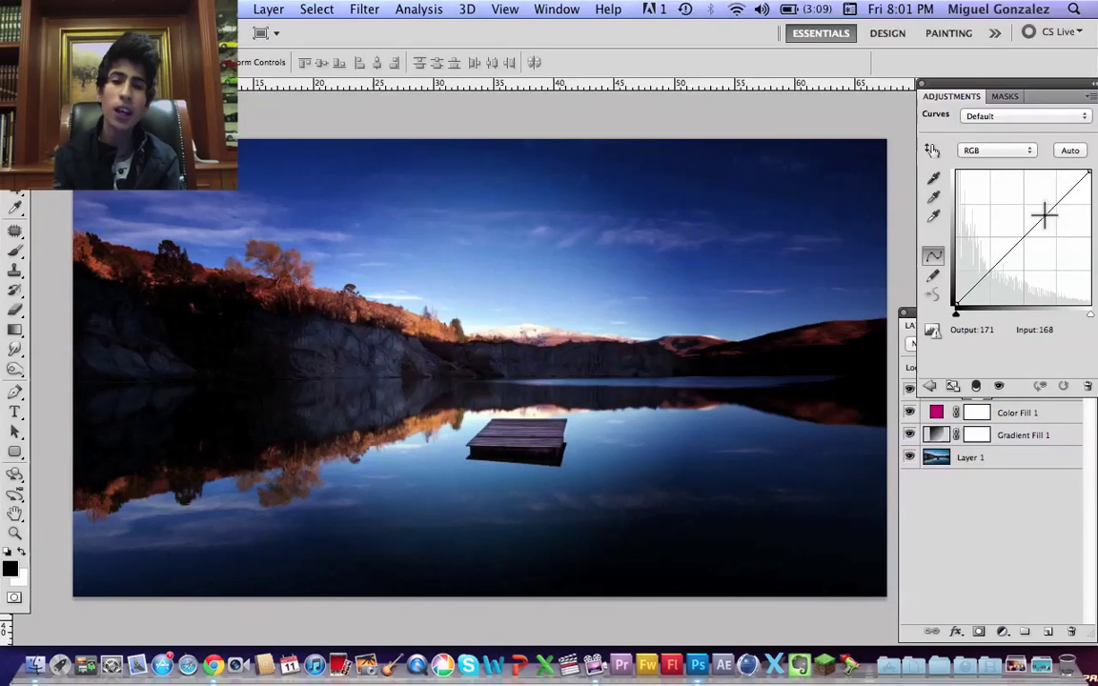
{"action": "mouse_move", "coordinate": [1047, 208]}
{"action": "left_mouse_down"}
{"action": "mouse_move", "coordinate": [1042, 196]}
{"action": "mouse_move", "coordinate": [1031, 210]}
{"action": "left_mouse_up"}
{"action": "mouse_move", "coordinate": [967, 288]}
{"action": "left_mouse_down"}
{"action": "mouse_move", "coordinate": [963, 297]}
{"action": "mouse_move", "coordinate": [965, 286]}
{"action": "left_mouse_up"}
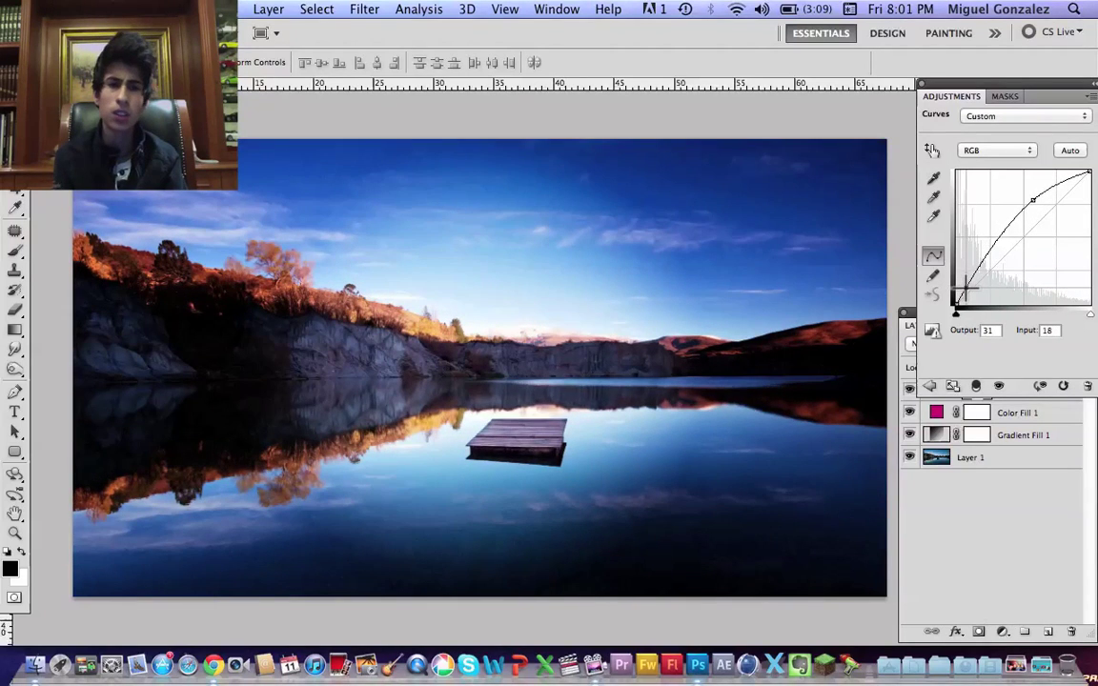
Raise the Red channel curve's highlights to warm the photo.
{"action": "left_click", "coordinate": [973, 154]}
{"action": "left_click", "coordinate": [977, 164]}
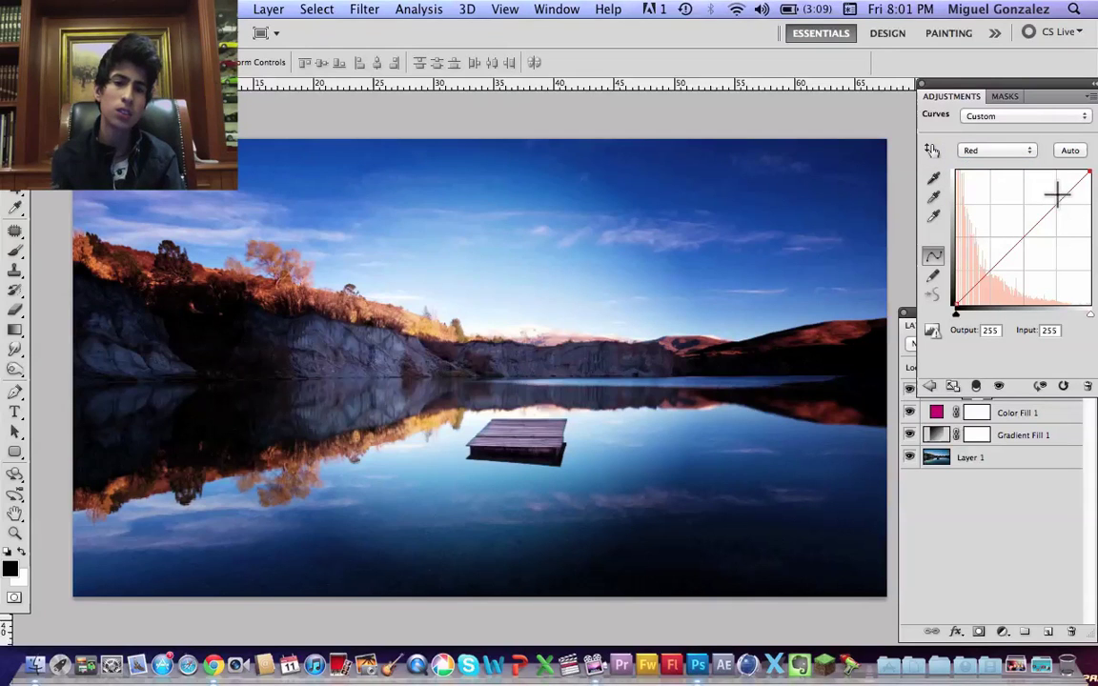
{"action": "left_click_drag", "start_coordinate": [1058, 200], "coordinate": [1054, 203]}
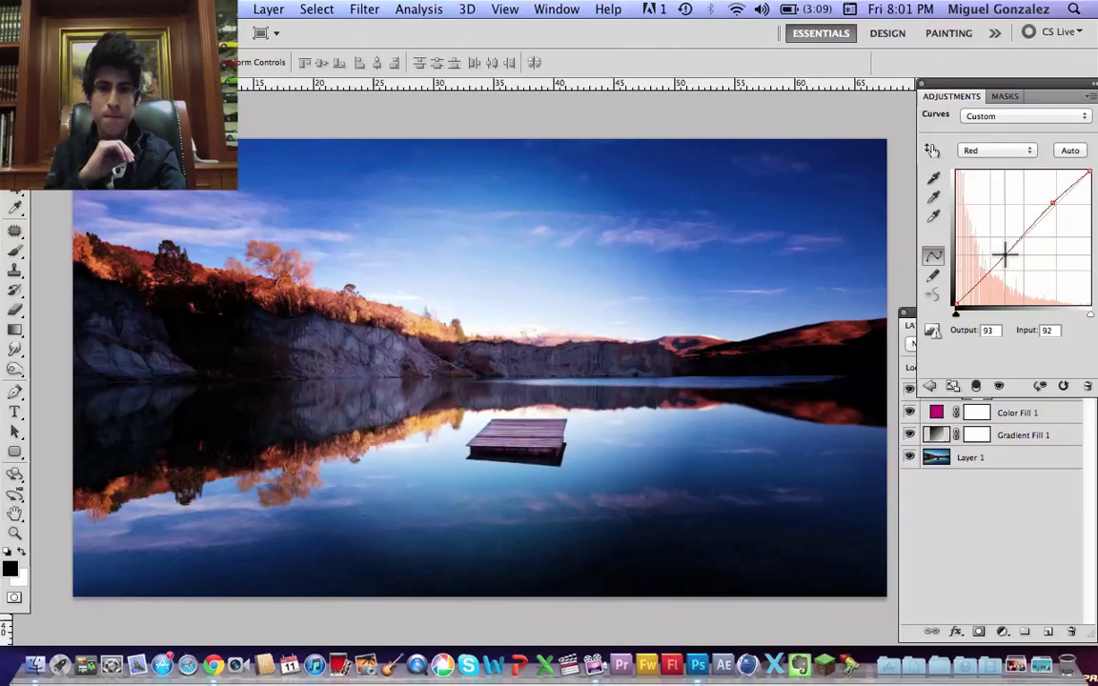
Bend the Green channel curve: raise the upper point, pull the lower point down.
{"action": "left_click", "coordinate": [995, 151]}
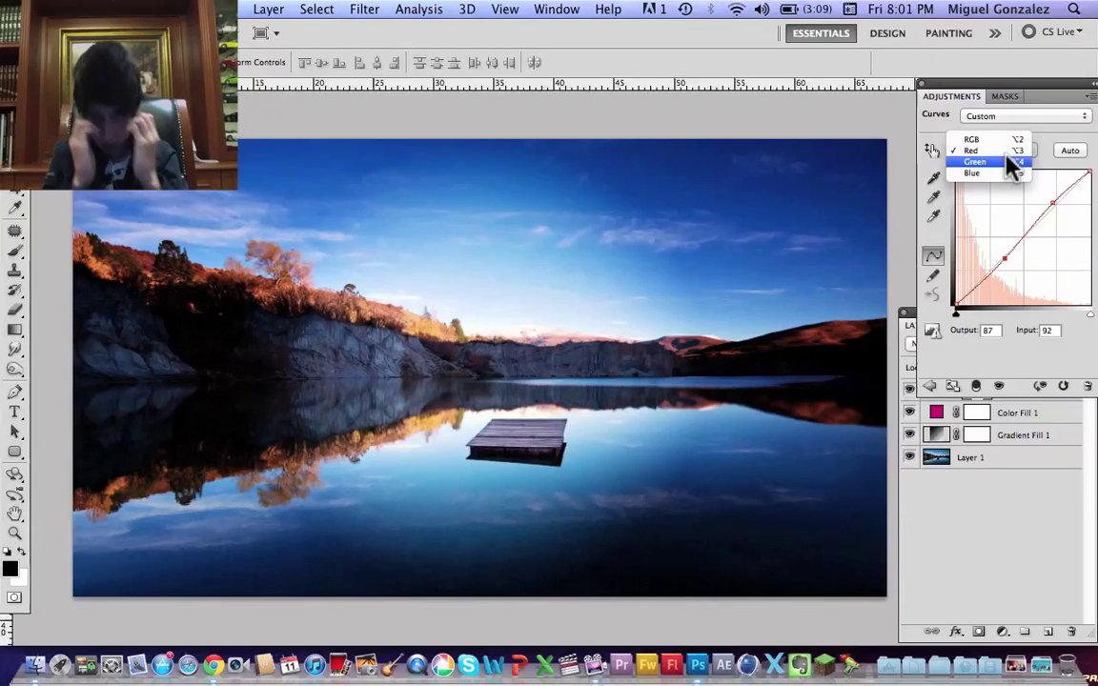
{"action": "left_click", "coordinate": [981, 162]}
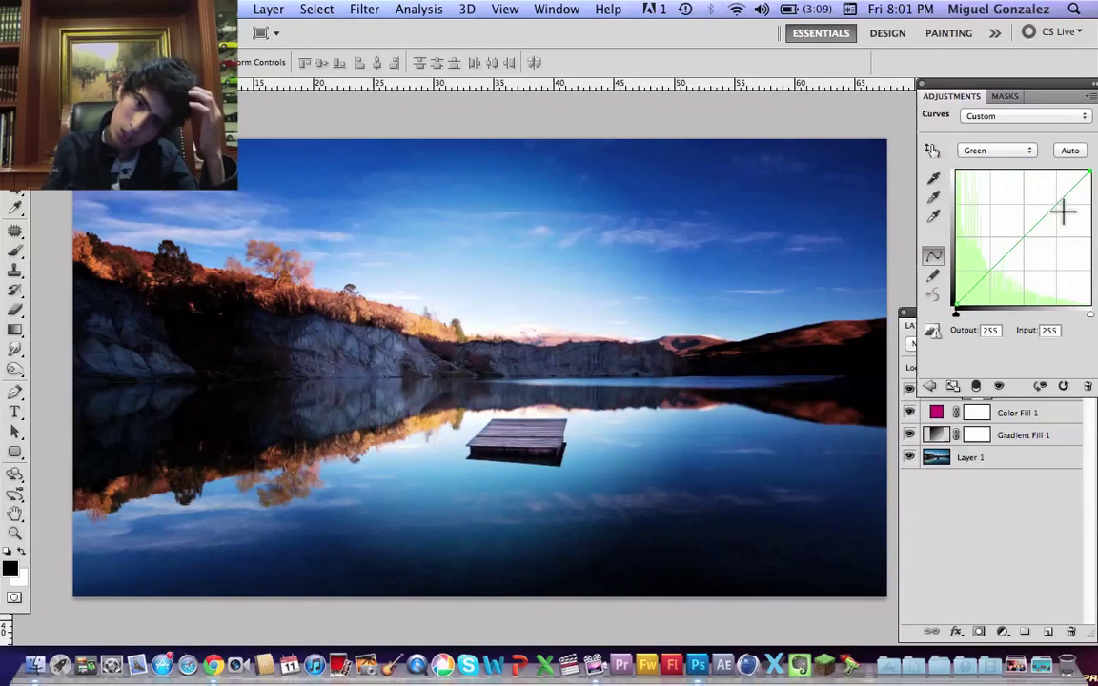
{"action": "left_click_drag", "start_coordinate": [1050, 204], "coordinate": [1047, 202]}
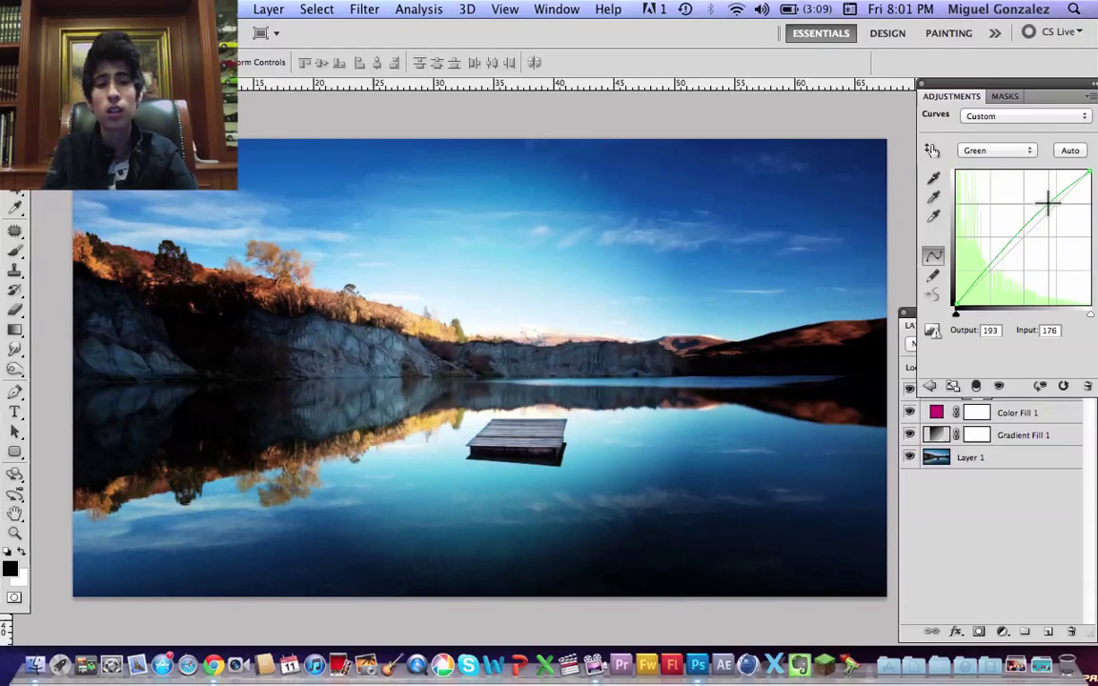
{"action": "left_click_drag", "start_coordinate": [984, 270], "coordinate": [987, 275]}
Set the Blue curve to output 18 at 0 and 237 at 255.
{"action": "left_click", "coordinate": [1005, 152]}
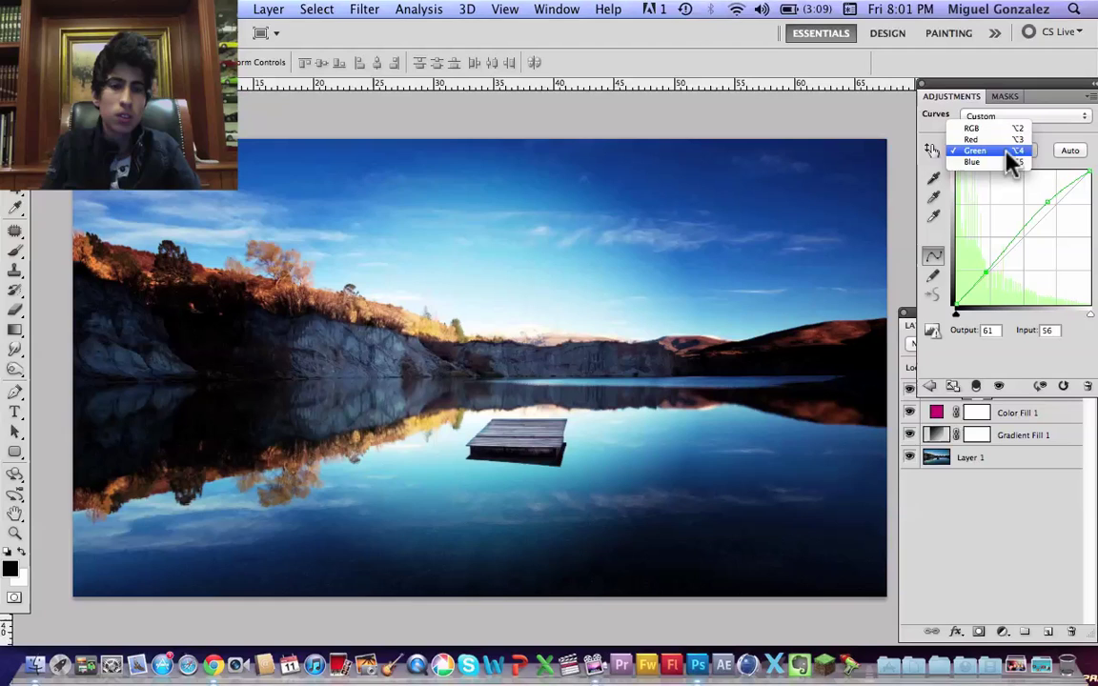
{"action": "left_click", "coordinate": [1003, 165]}
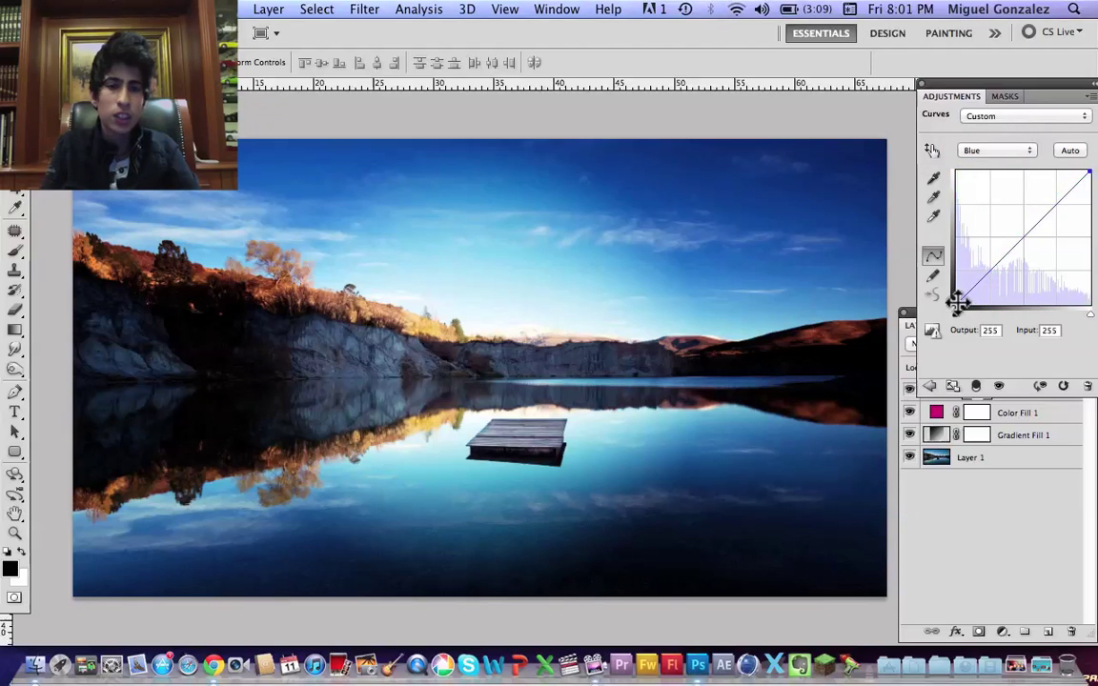
{"action": "left_click_drag", "start_coordinate": [958, 303], "coordinate": [956, 294]}
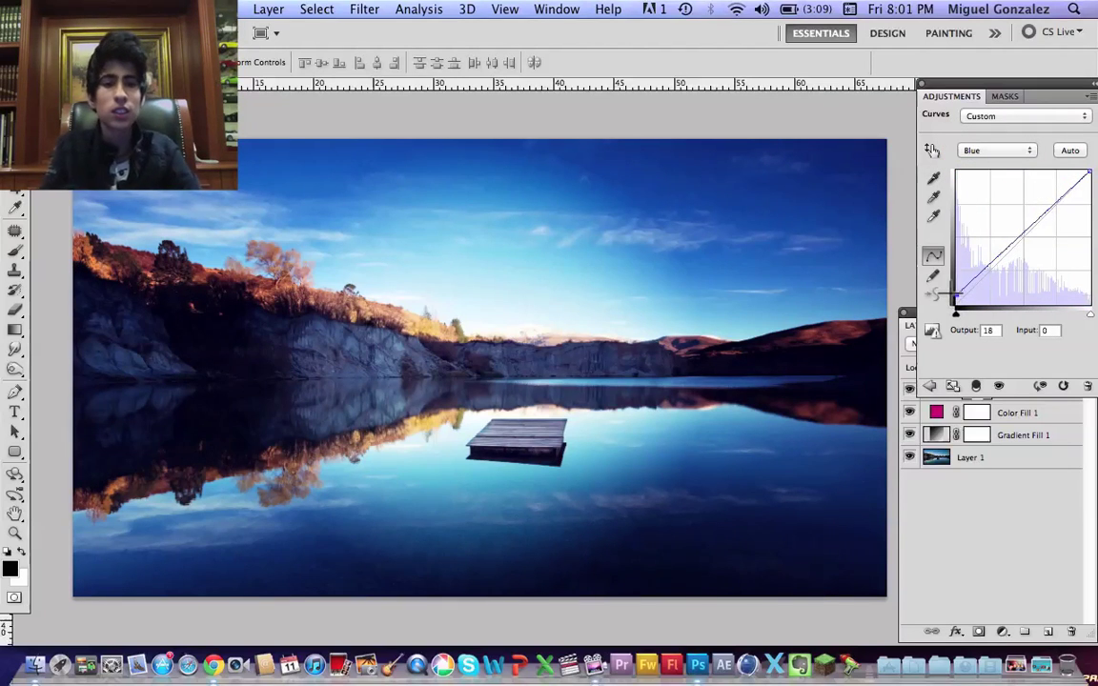
{"action": "left_click_drag", "start_coordinate": [1087, 172], "coordinate": [1087, 185]}
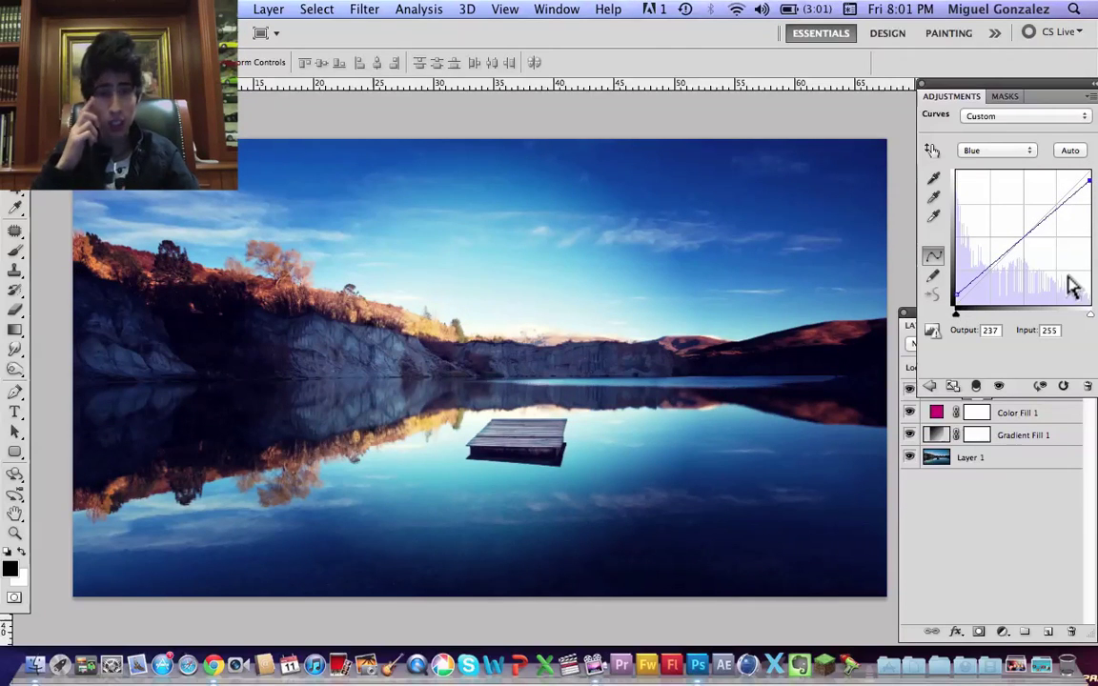
{"action": "double_click", "coordinate": [924, 94]}
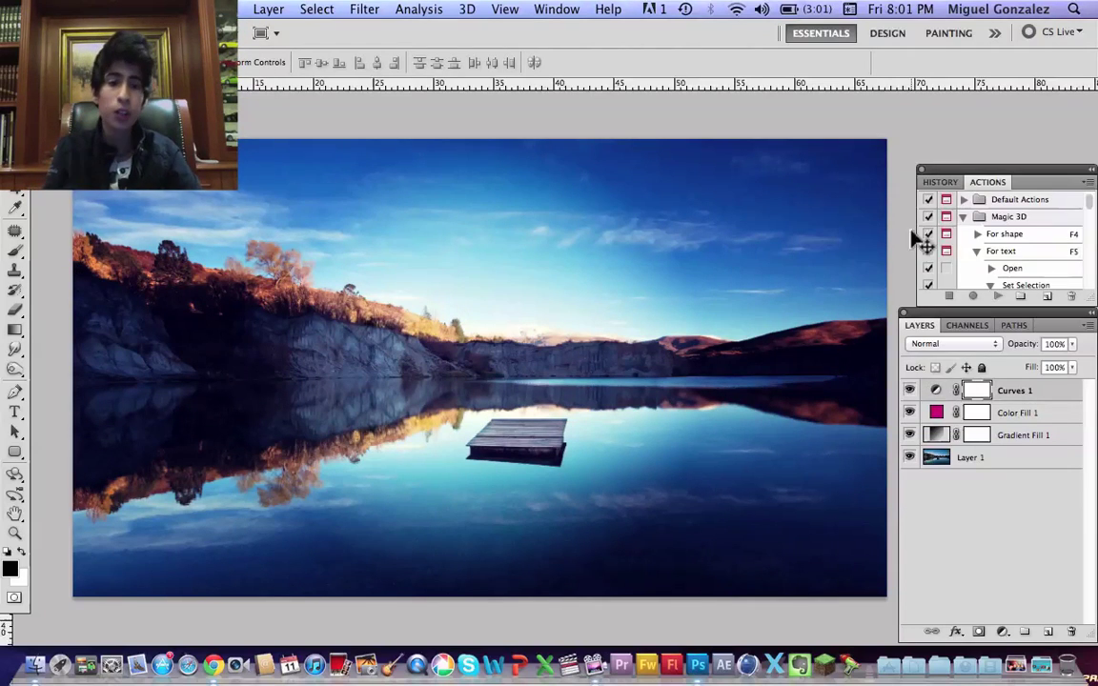
Add a second Gradient Fill layer above Curves 1, keeping the Linear style.
{"action": "left_click", "coordinate": [1002, 631]}
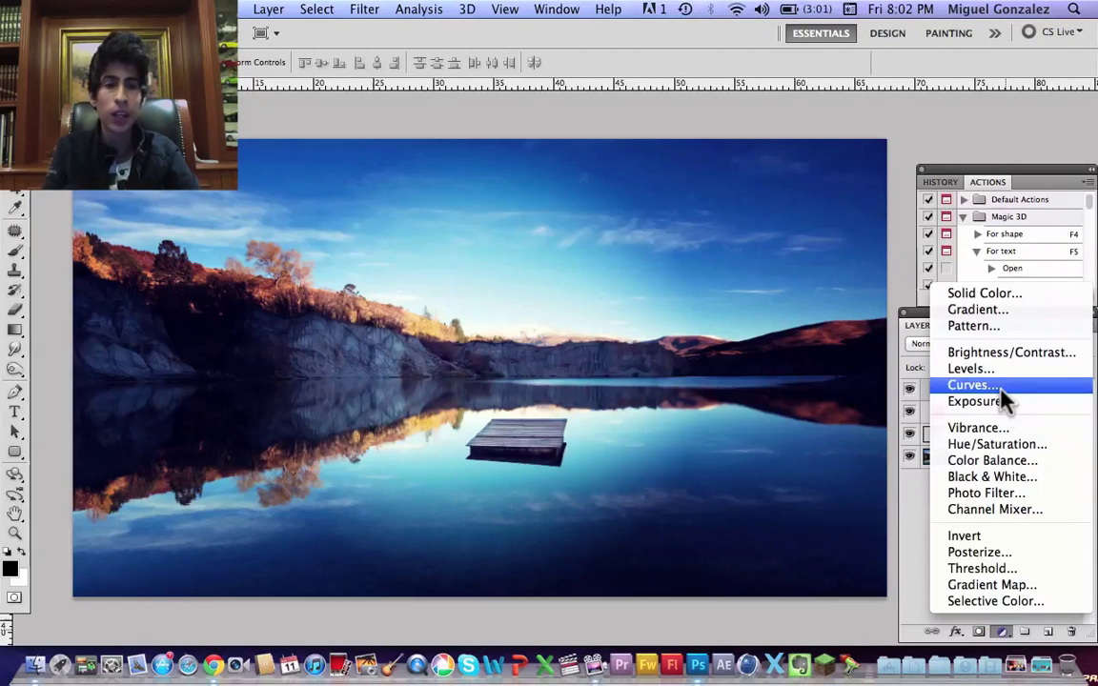
{"action": "left_click", "coordinate": [974, 310]}
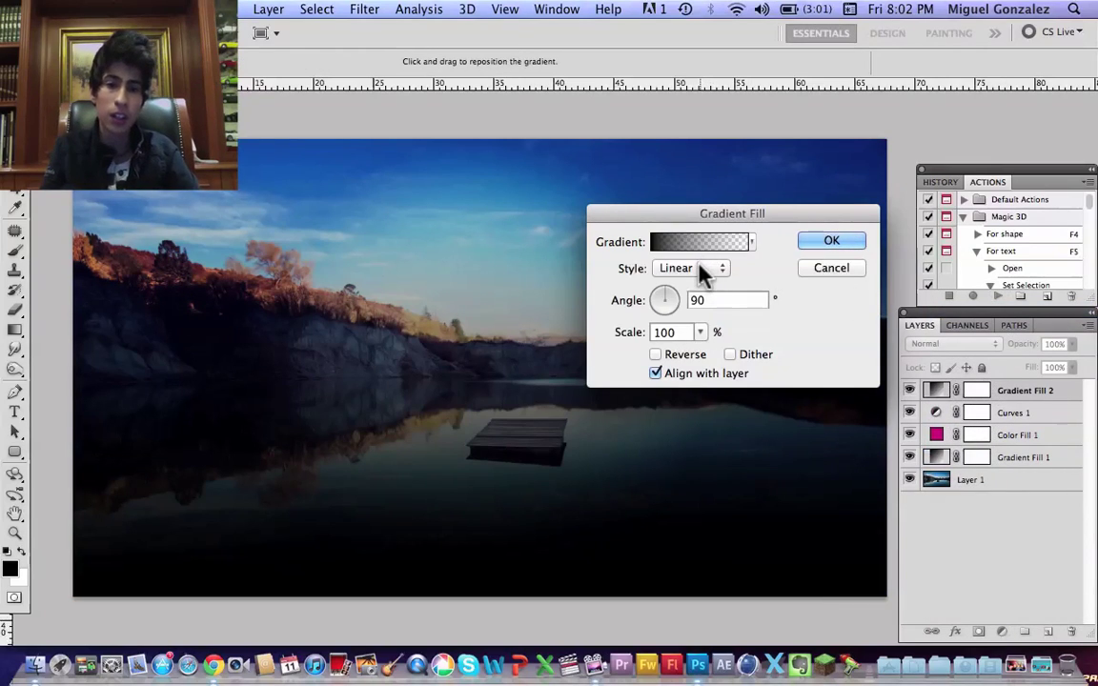
{"action": "left_click", "coordinate": [700, 270]}
{"action": "left_click", "coordinate": [703, 272]}
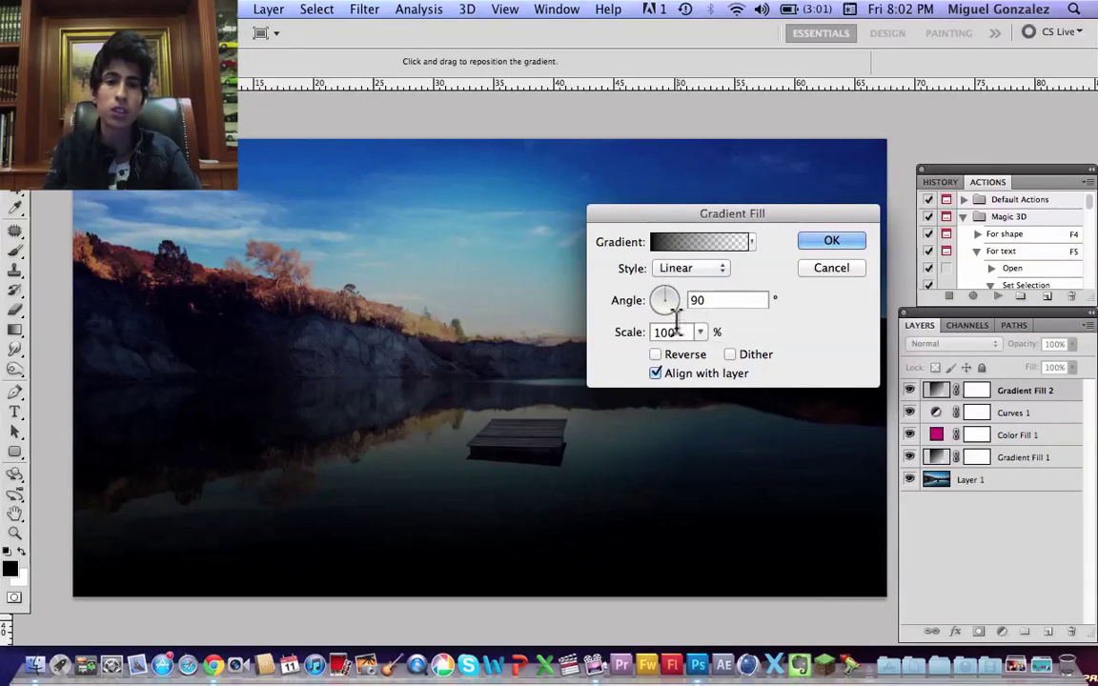
Turn on Dither and set the gradient's left colour stop to red.
{"action": "left_click", "coordinate": [730, 355]}
{"action": "left_click", "coordinate": [679, 243]}
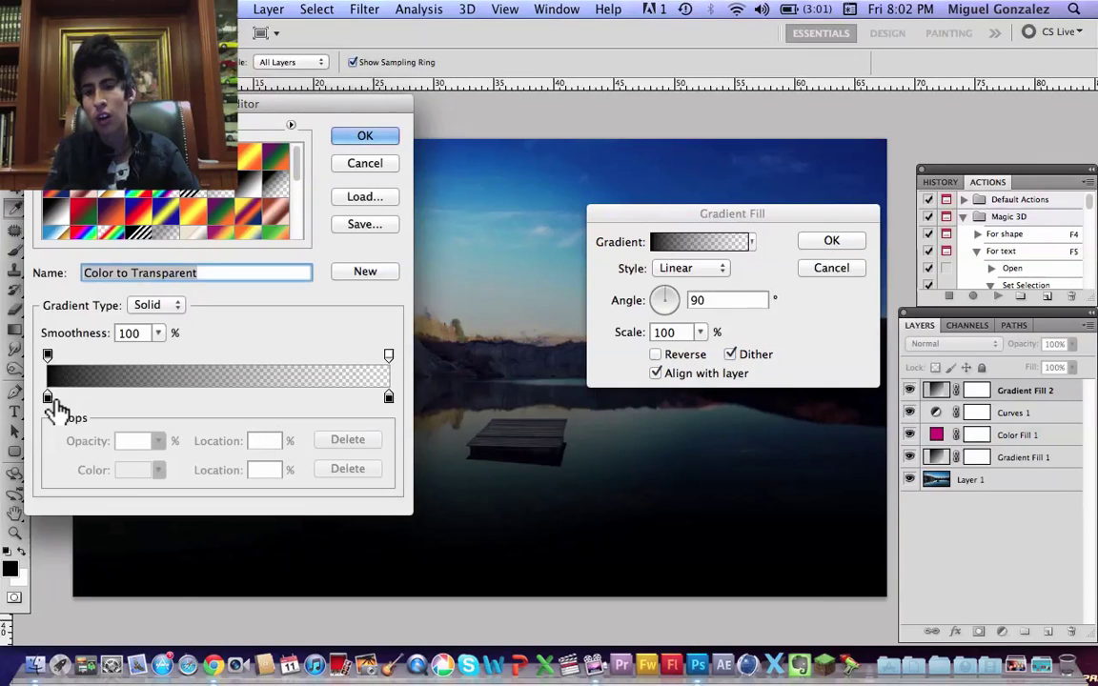
{"action": "left_click", "coordinate": [48, 396]}
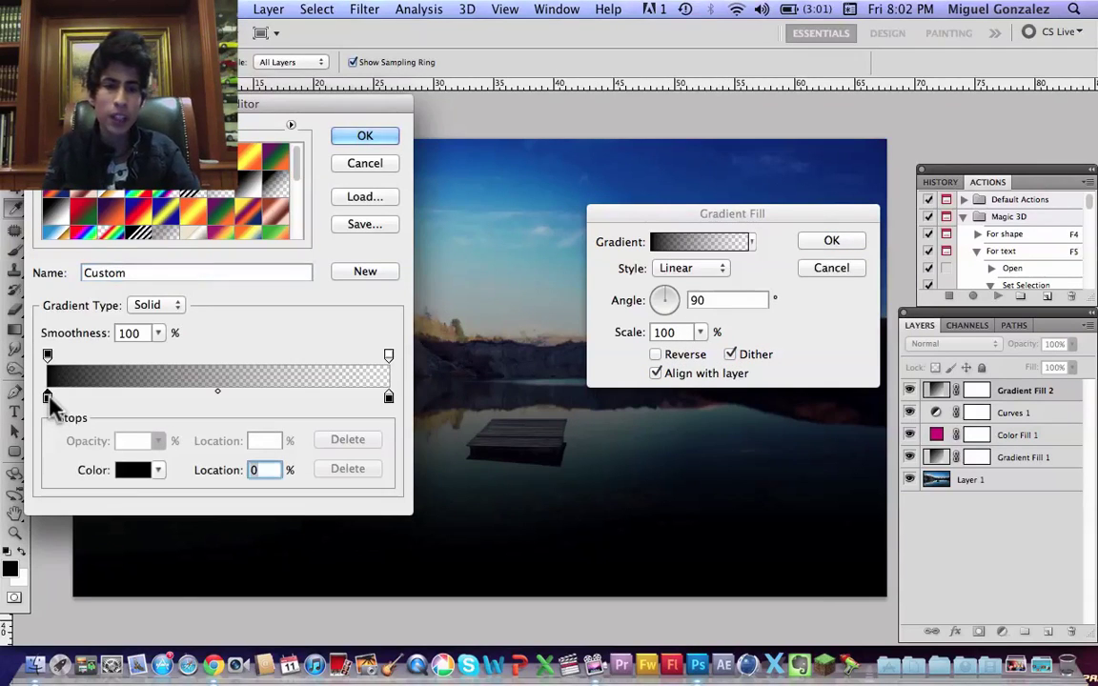
{"action": "left_click", "coordinate": [132, 469]}
{"action": "left_click_drag", "start_coordinate": [822, 373], "coordinate": [847, 337]}
{"action": "left_click", "coordinate": [1027, 301]}
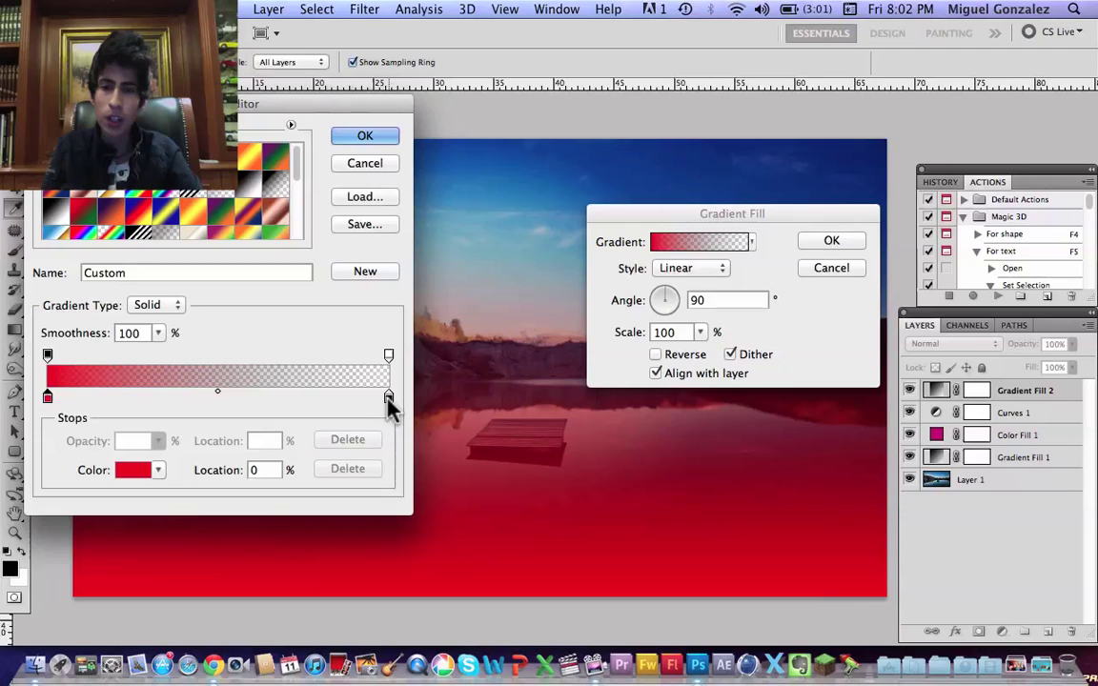
Add an orange e4b100 stop at 9% and a 34% opacity stop at 21%.
{"action": "left_click", "coordinate": [75, 401]}
{"action": "left_click", "coordinate": [135, 472]}
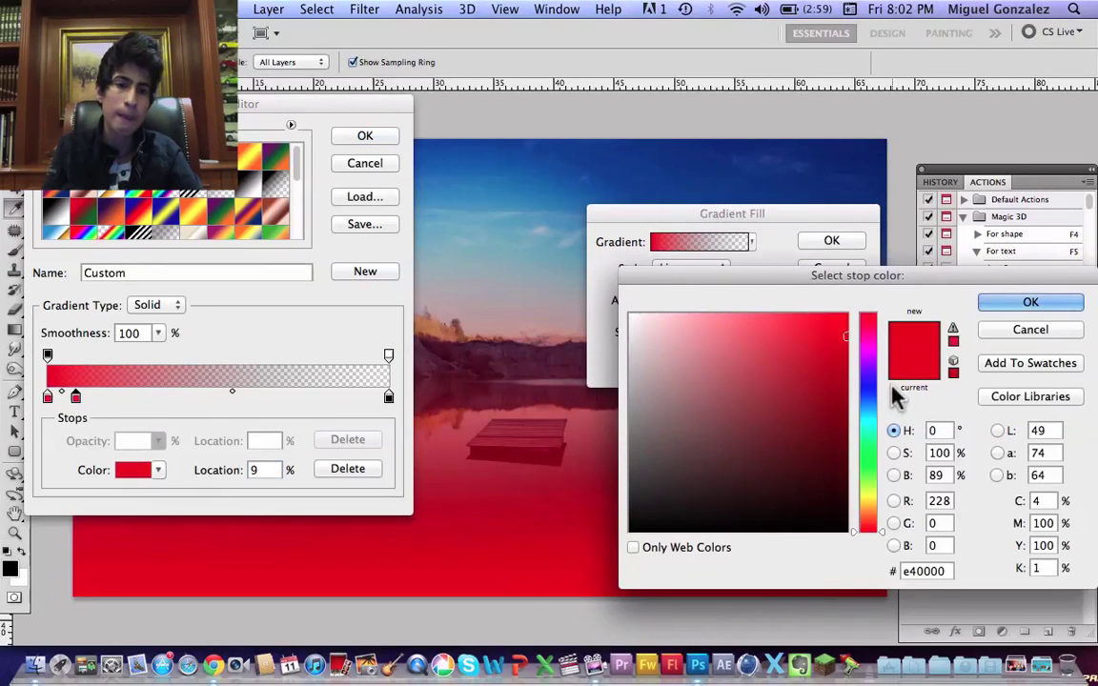
{"action": "mouse_move", "coordinate": [869, 519]}
{"action": "left_mouse_down"}
{"action": "mouse_move", "coordinate": [864, 486]}
{"action": "mouse_move", "coordinate": [865, 505]}
{"action": "left_mouse_up"}
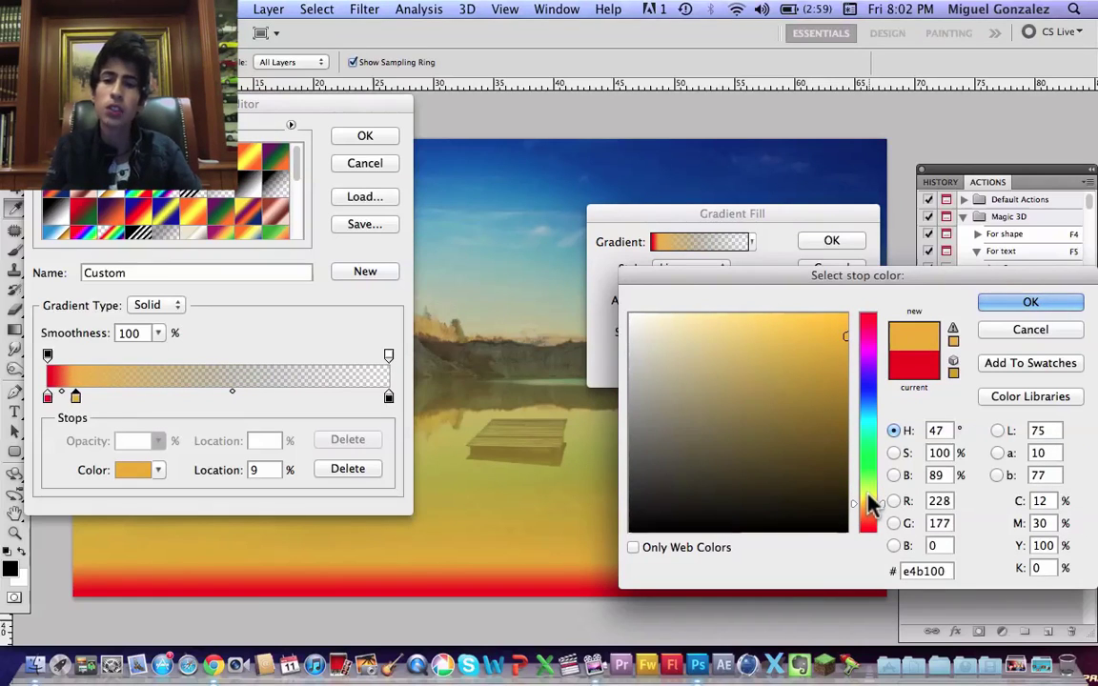
{"action": "left_click", "coordinate": [1043, 303]}
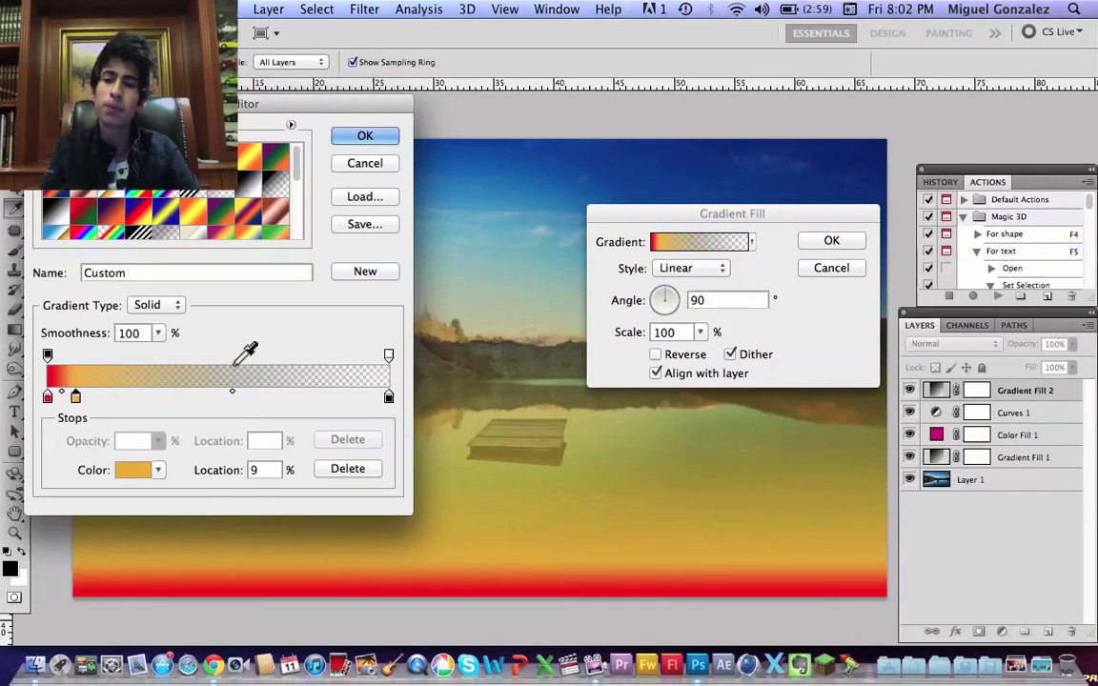
{"action": "left_click_drag", "start_coordinate": [243, 355], "coordinate": [121, 360]}
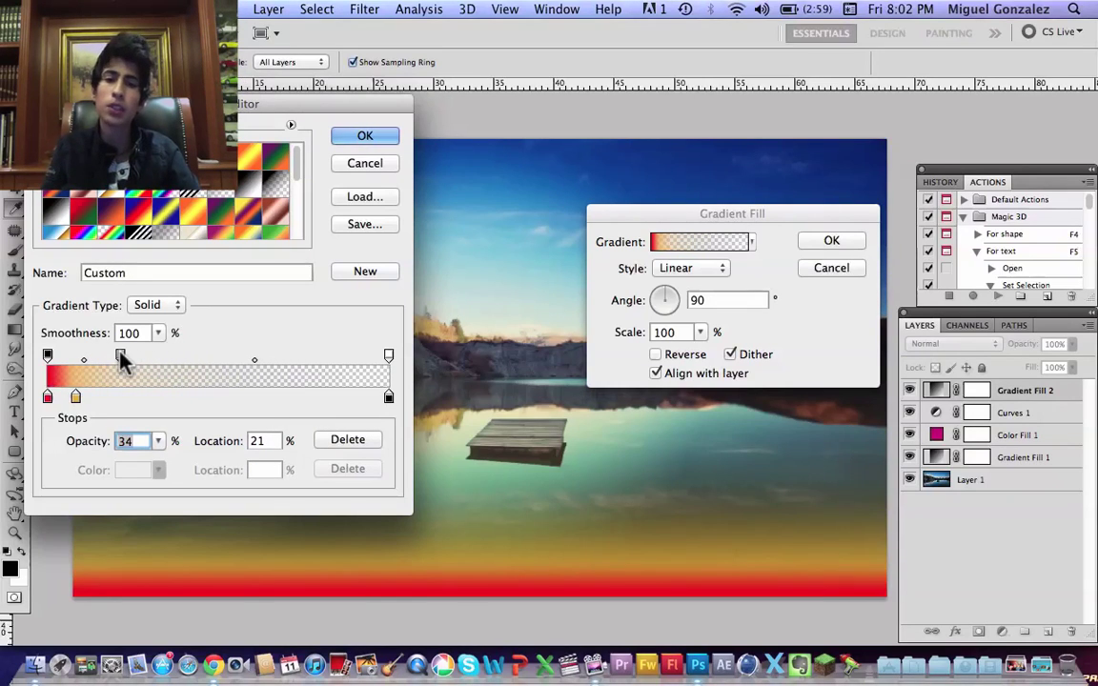
Angle Gradient Fill 2 to 177.71° and blend it as Linear Dodge (Add).
{"action": "left_click", "coordinate": [365, 136]}
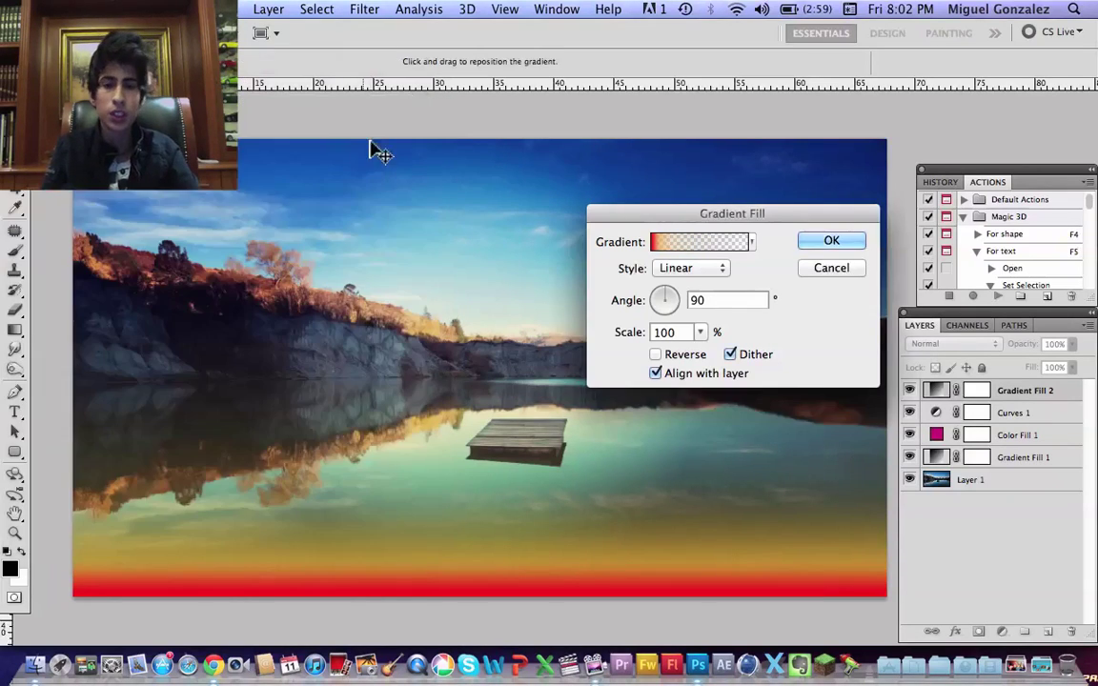
{"action": "left_click", "coordinate": [662, 297]}
{"action": "left_click_drag", "start_coordinate": [661, 296], "coordinate": [645, 301]}
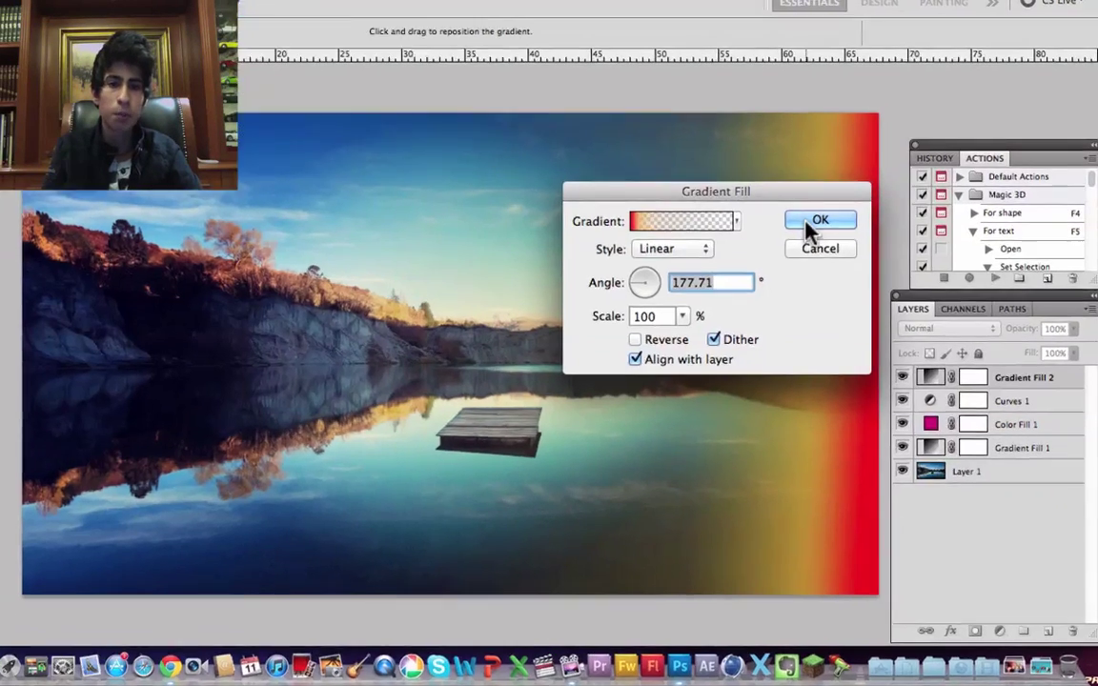
{"action": "left_click", "coordinate": [818, 221]}
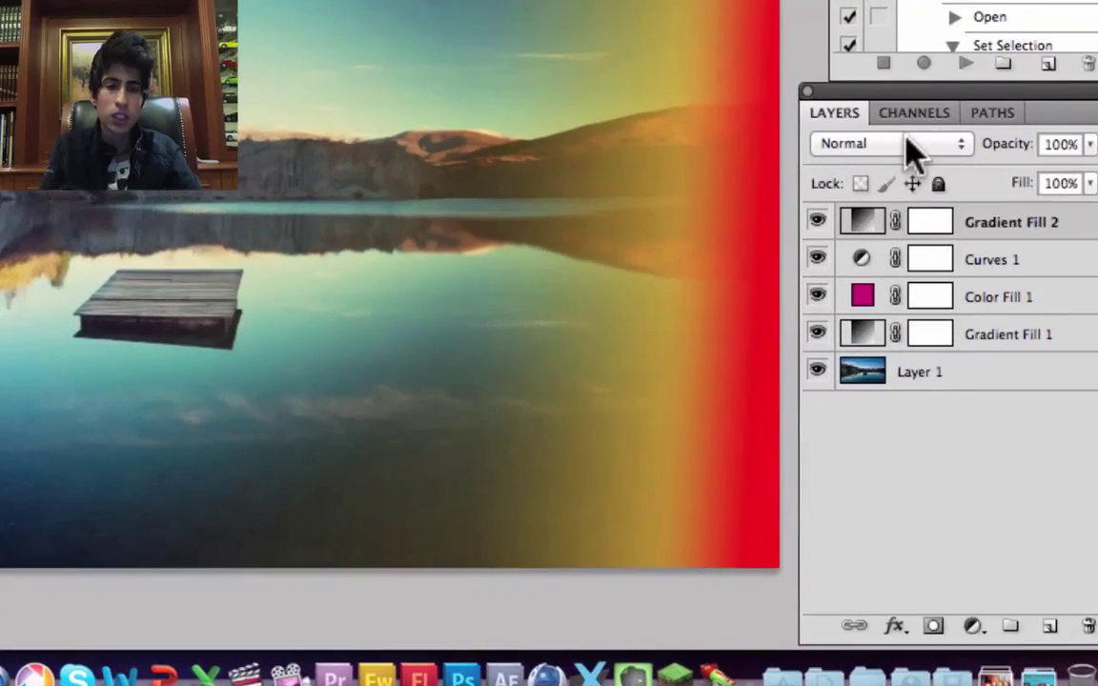
{"action": "left_click", "coordinate": [910, 148]}
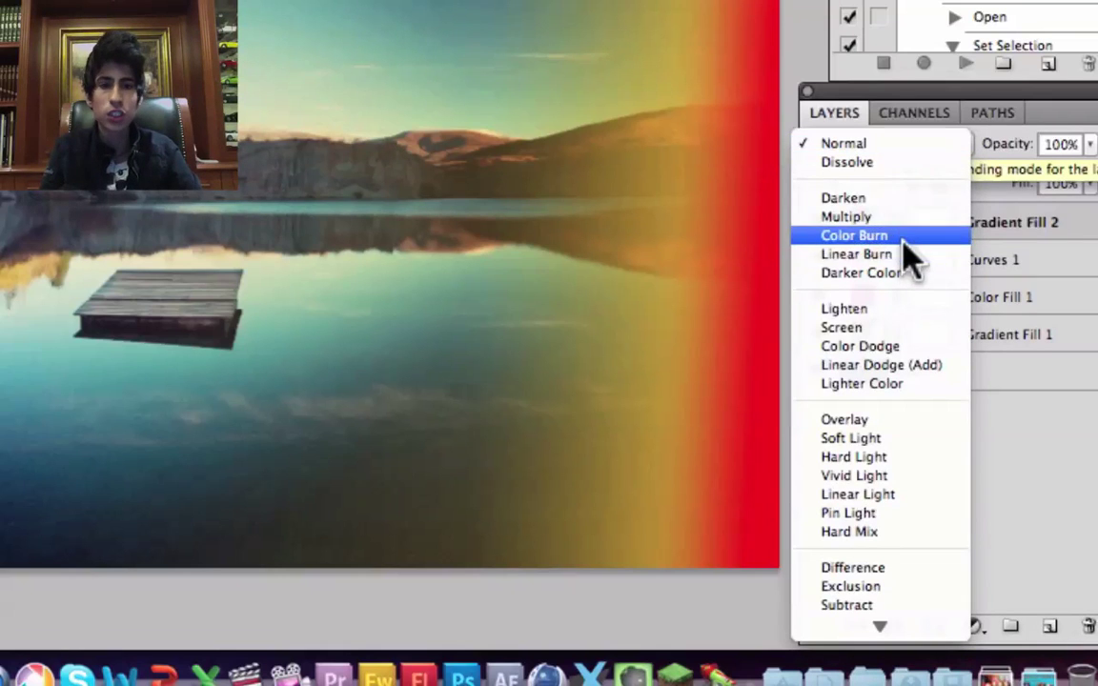
{"action": "left_click", "coordinate": [903, 366]}
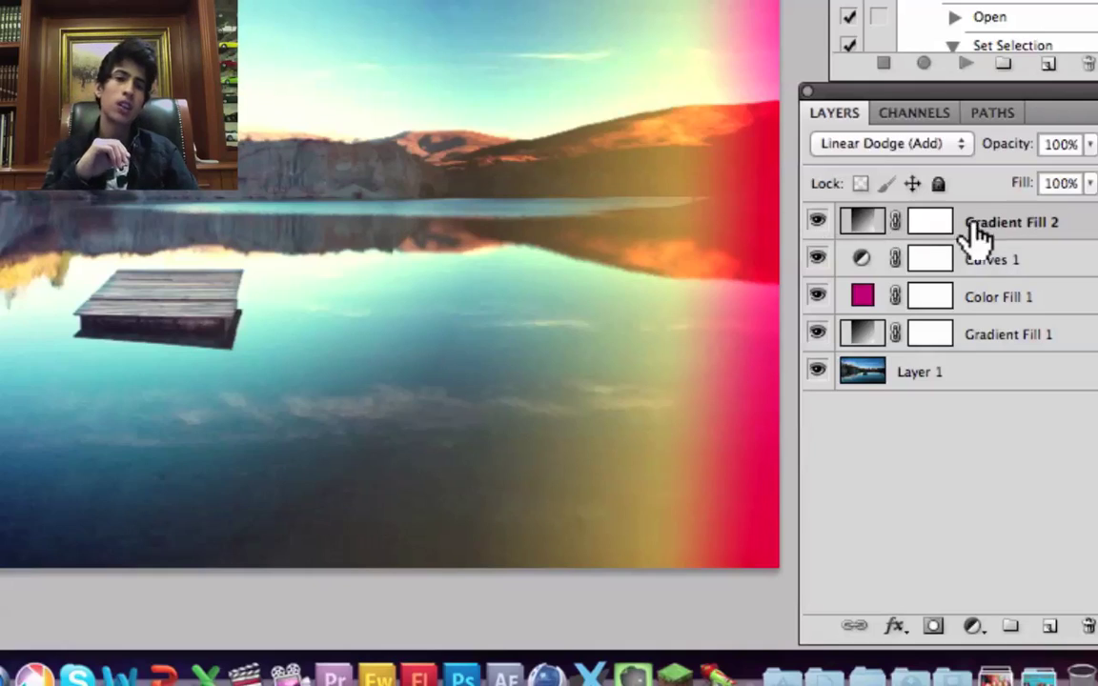
Rasterize Gradient Fill 2 and set up the Eraser with slightly higher hardness.
{"action": "right_click", "coordinate": [1027, 238]}
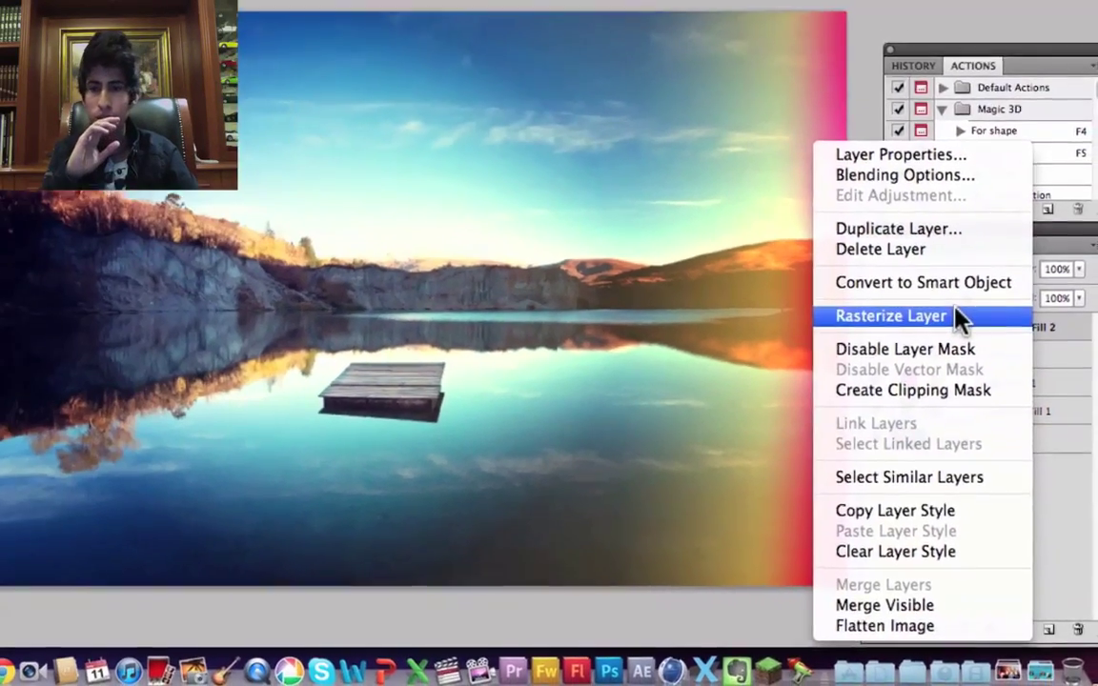
{"action": "left_click", "coordinate": [914, 246]}
{"action": "left_click", "coordinate": [16, 330]}
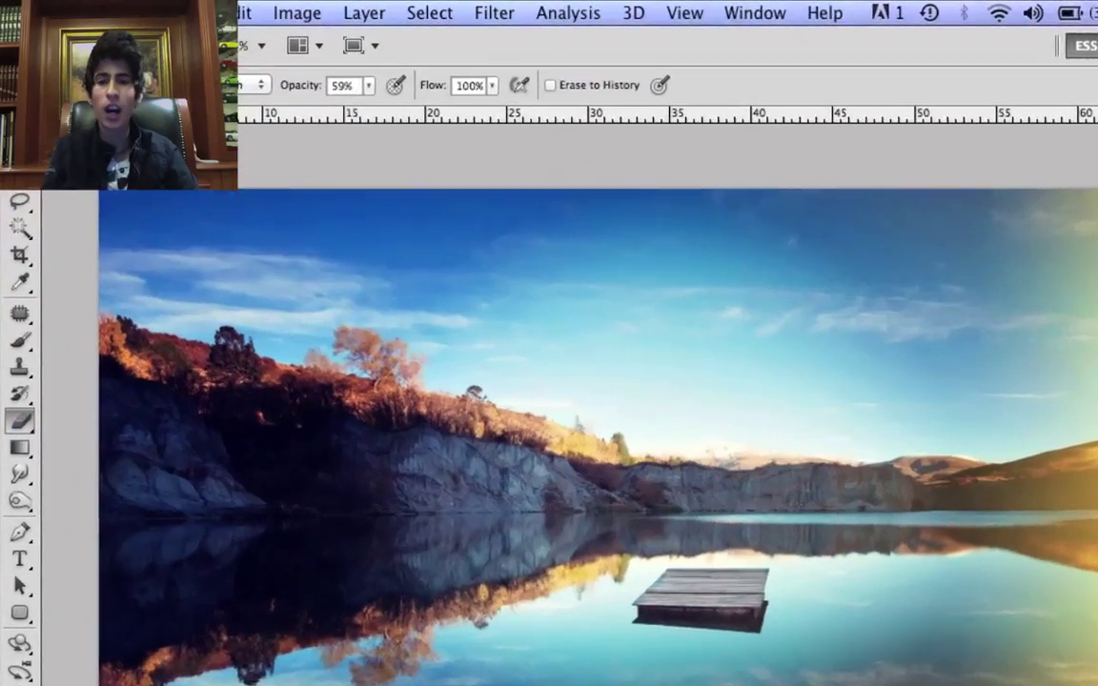
{"action": "left_click", "coordinate": [57, 66]}
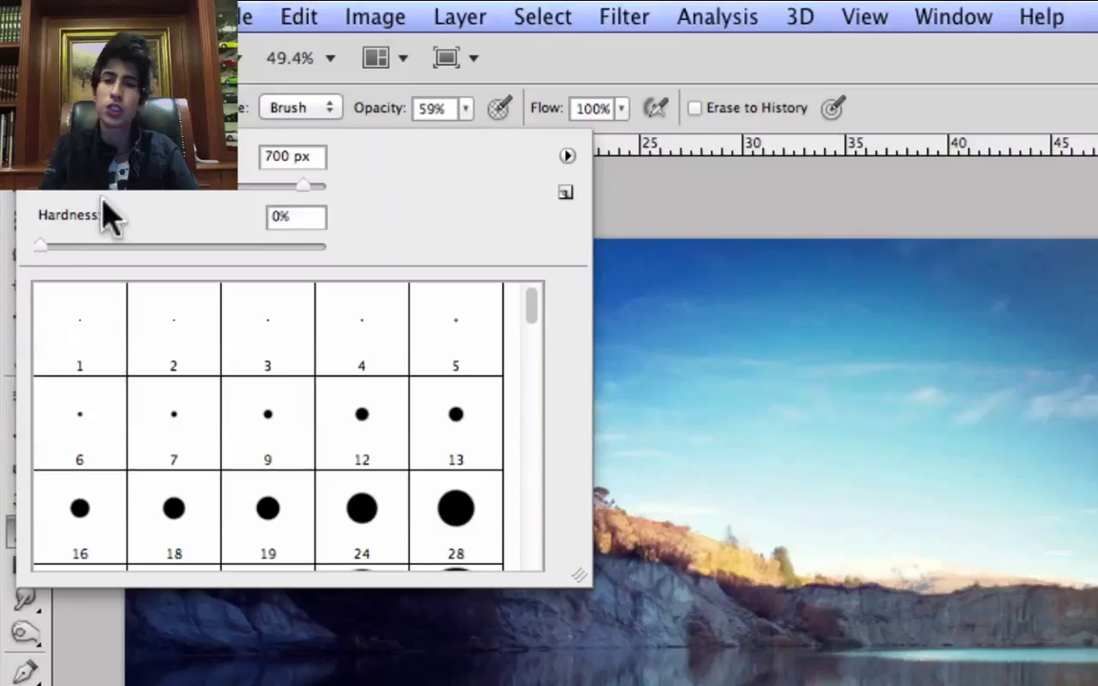
{"action": "left_click_drag", "start_coordinate": [41, 244], "coordinate": [69, 244]}
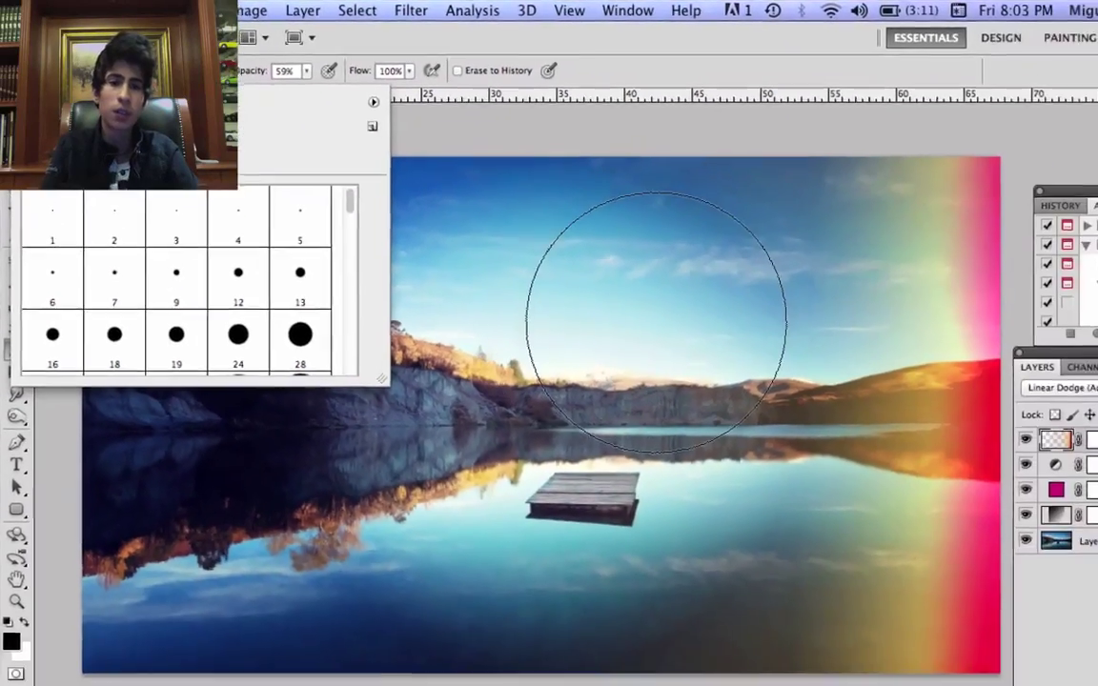
{"action": "key", "text": "Return"}
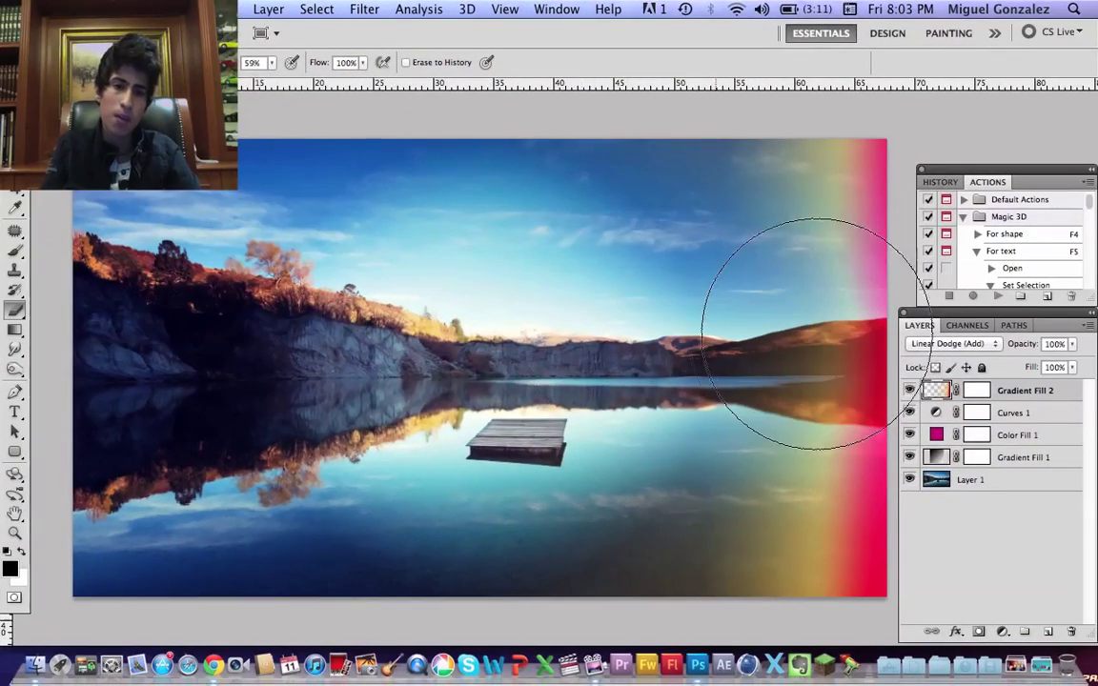
Erase the light leak from the upper right sky and lower right lake, nudging the strip along the edge.
{"action": "mouse_move", "coordinate": [802, 323]}
{"action": "left_mouse_down"}
{"action": "mouse_move", "coordinate": [656, 289]}
{"action": "mouse_move", "coordinate": [785, 232]}
{"action": "mouse_move", "coordinate": [691, 245]}
{"action": "mouse_move", "coordinate": [762, 296]}
{"action": "left_mouse_up"}
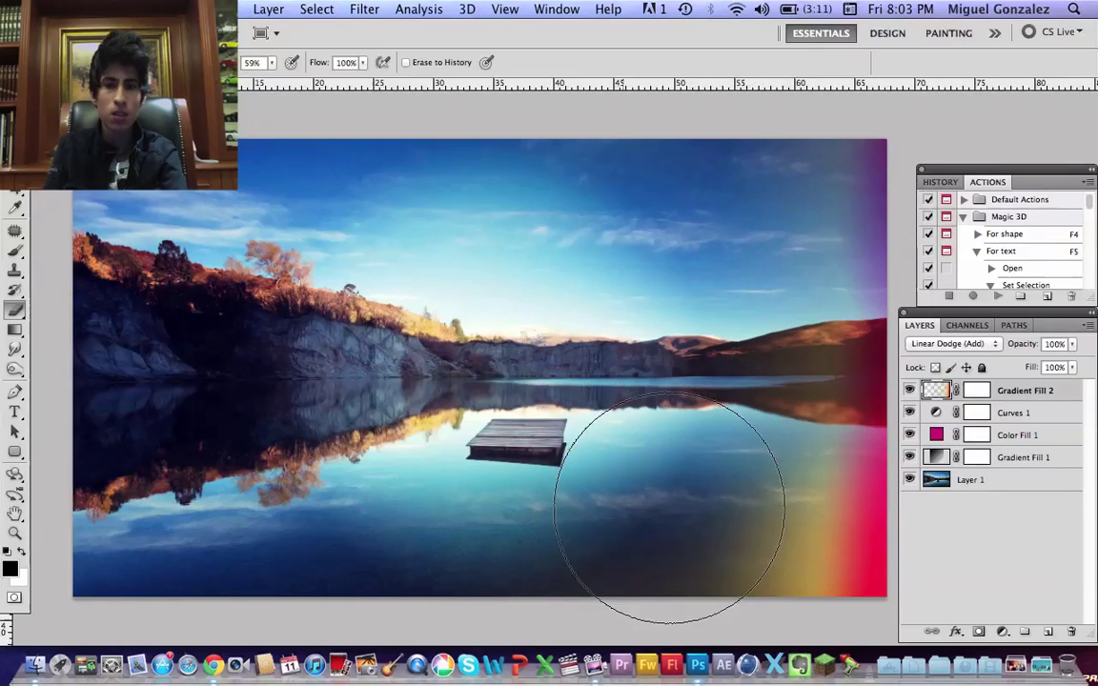
{"action": "mouse_move", "coordinate": [669, 507]}
{"action": "left_mouse_down"}
{"action": "mouse_move", "coordinate": [707, 513]}
{"action": "mouse_move", "coordinate": [676, 538]}
{"action": "mouse_move", "coordinate": [690, 488]}
{"action": "mouse_move", "coordinate": [710, 539]}
{"action": "left_mouse_up"}
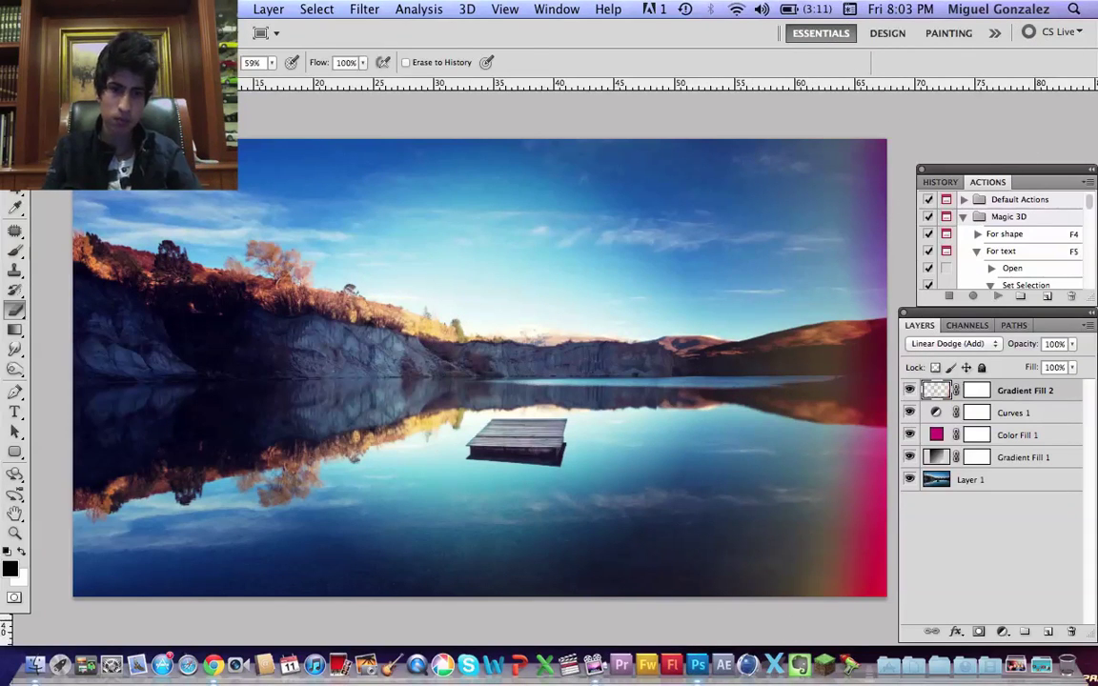
{"action": "key", "text": "v"}
{"action": "mouse_move", "coordinate": [877, 493]}
{"action": "left_mouse_down"}
{"action": "mouse_move", "coordinate": [855, 490]}
{"action": "mouse_move", "coordinate": [873, 494]}
{"action": "left_mouse_up"}
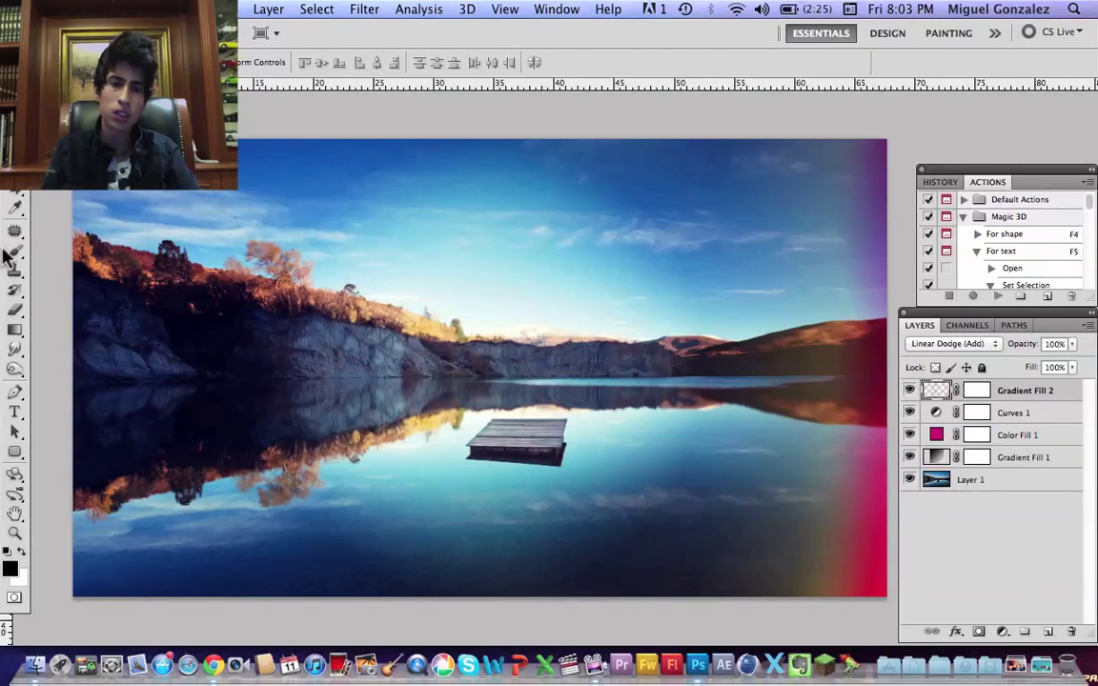
{"action": "left_click", "coordinate": [14, 310]}
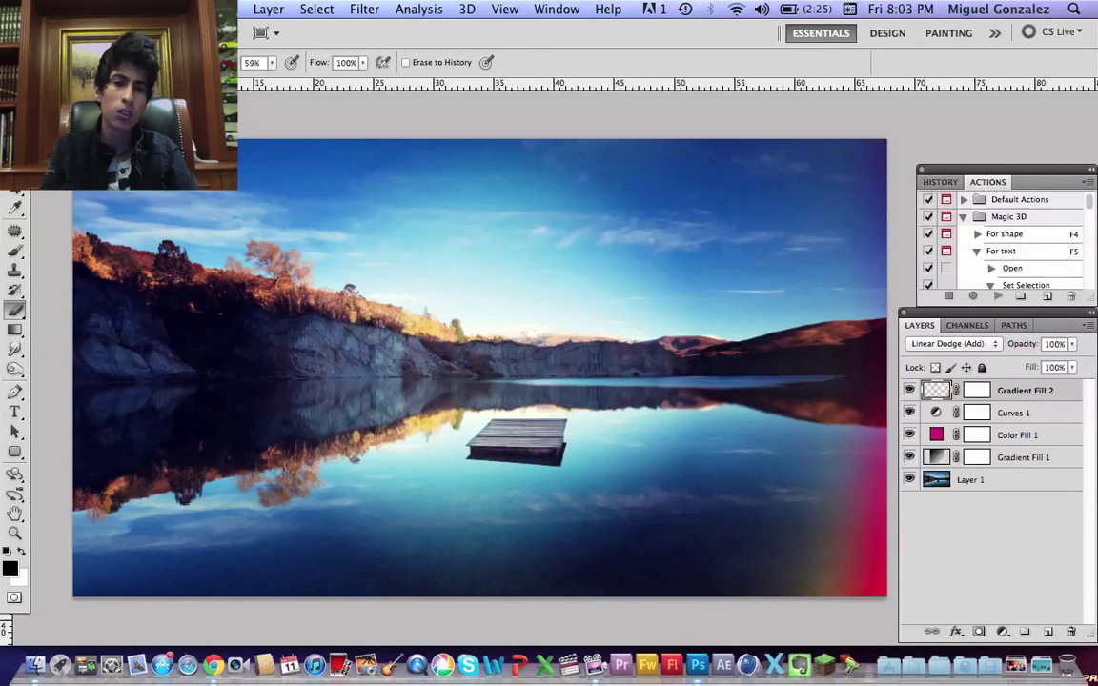
{"action": "key", "text": "v"}
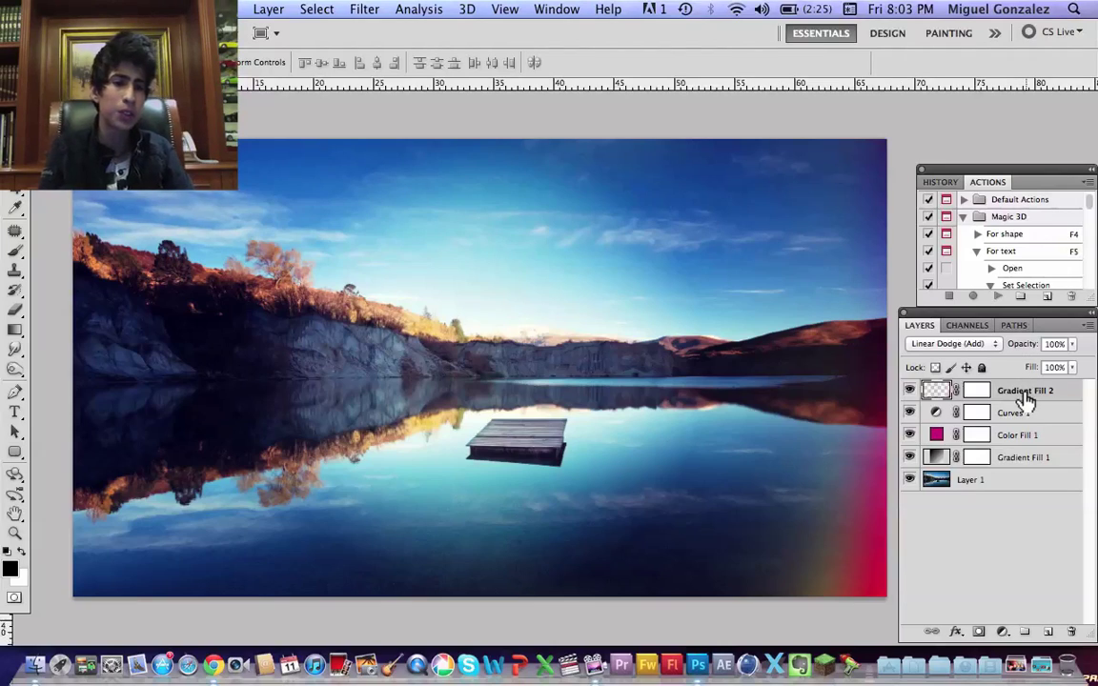
Lower Gradient Fill 2's fill to 60% to soften the glow.
{"action": "key", "text": "F3"}
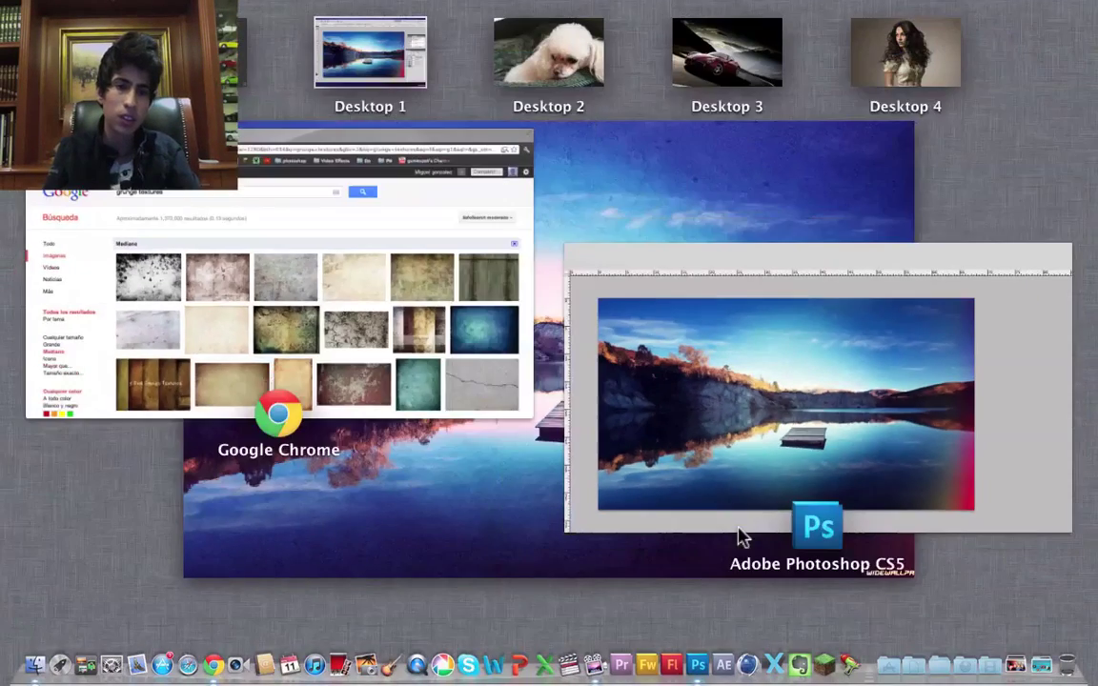
{"action": "key", "text": "F3"}
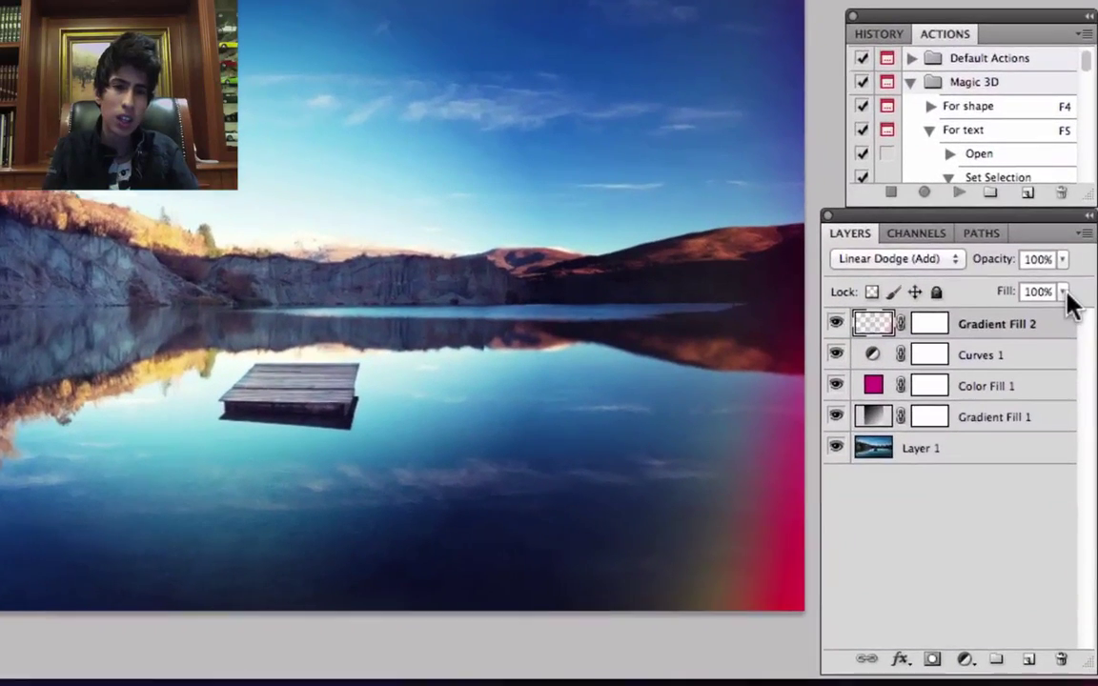
{"action": "left_click", "coordinate": [1066, 317]}
{"action": "left_click_drag", "start_coordinate": [1065, 317], "coordinate": [1022, 317]}
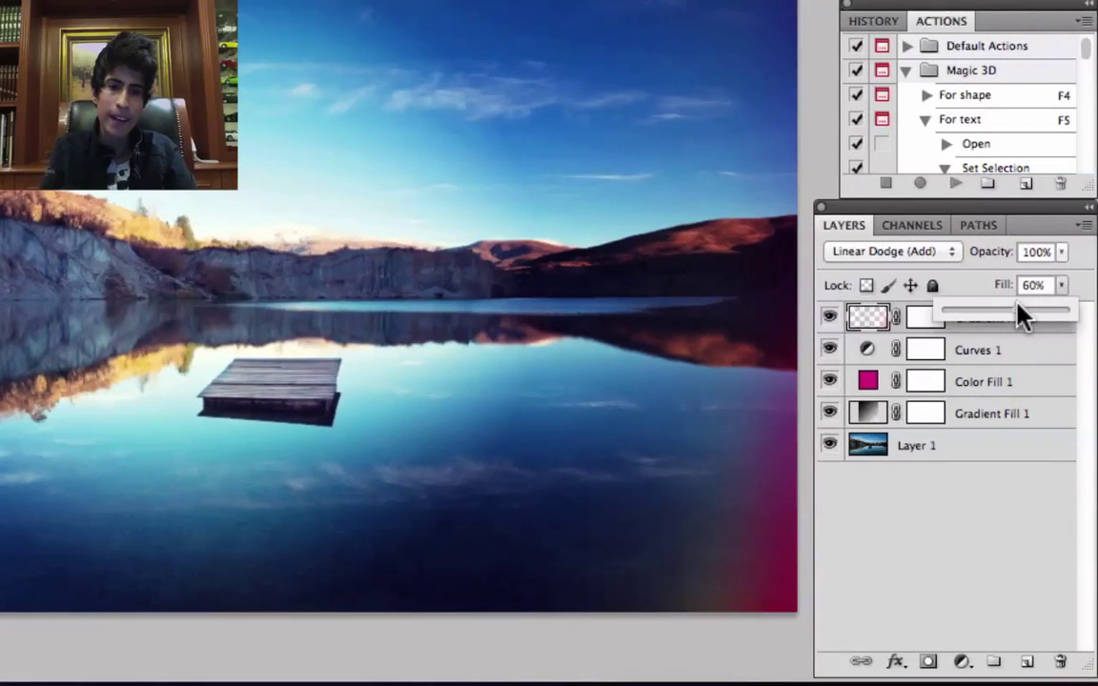
{"action": "left_click", "coordinate": [913, 321]}
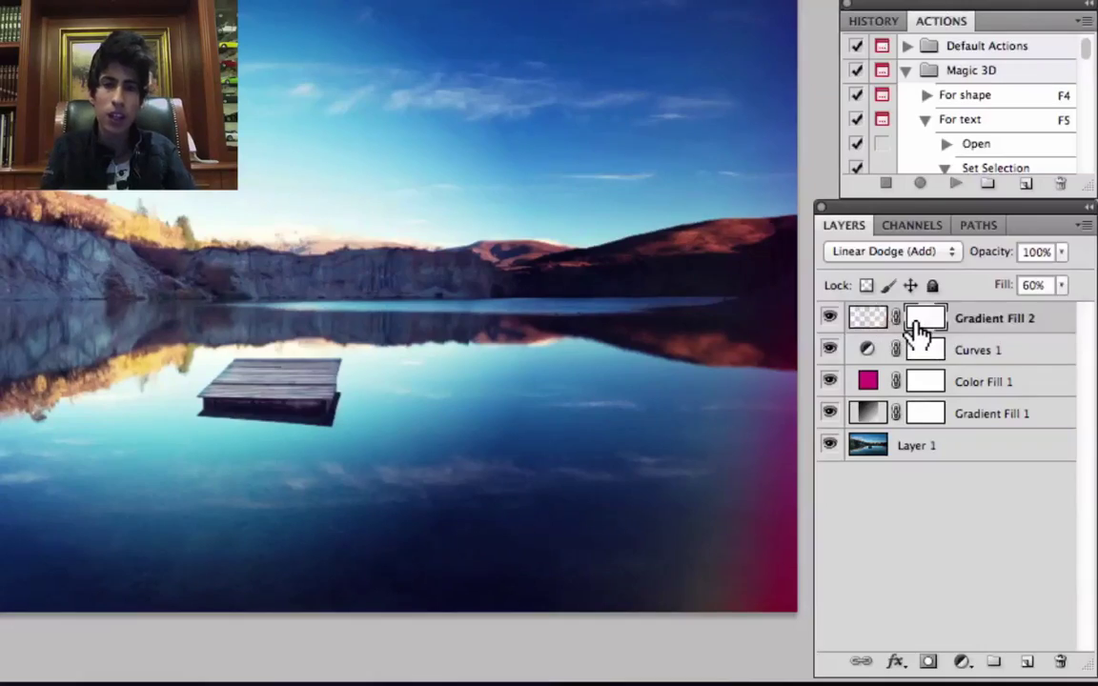
Copy the full-size image from Chrome's grunge_texture_376 tab and return to the Photoshop document.
{"action": "key", "text": "ctrl+Up"}
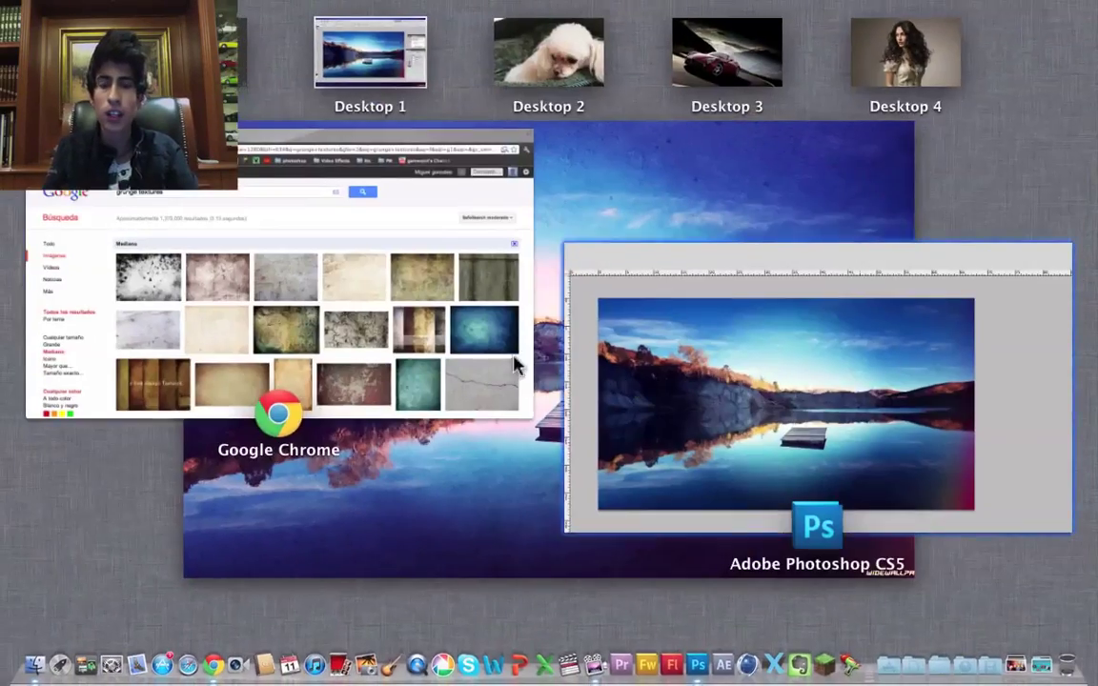
{"action": "left_click", "coordinate": [515, 365]}
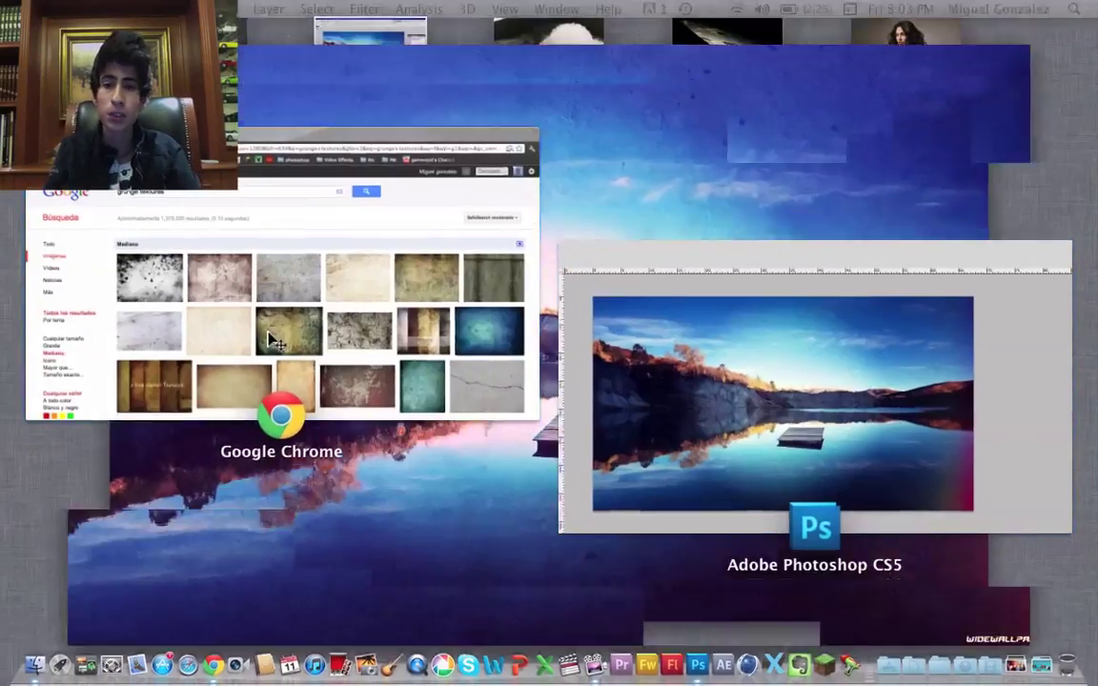
{"action": "left_click", "coordinate": [331, 157]}
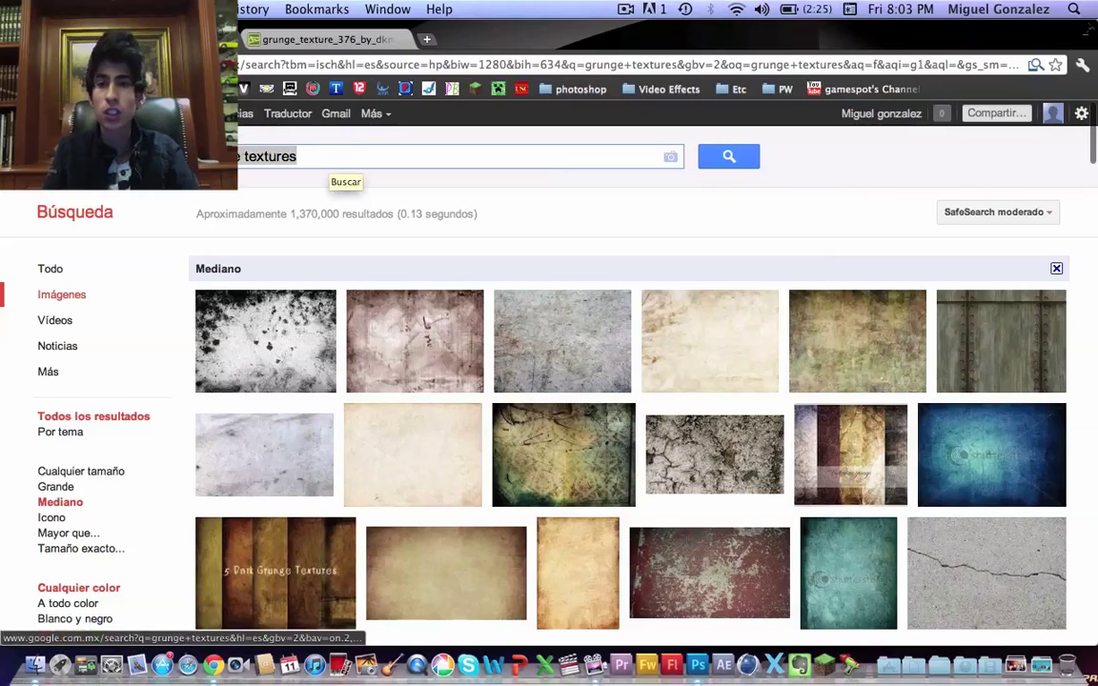
{"action": "left_click", "coordinate": [322, 41]}
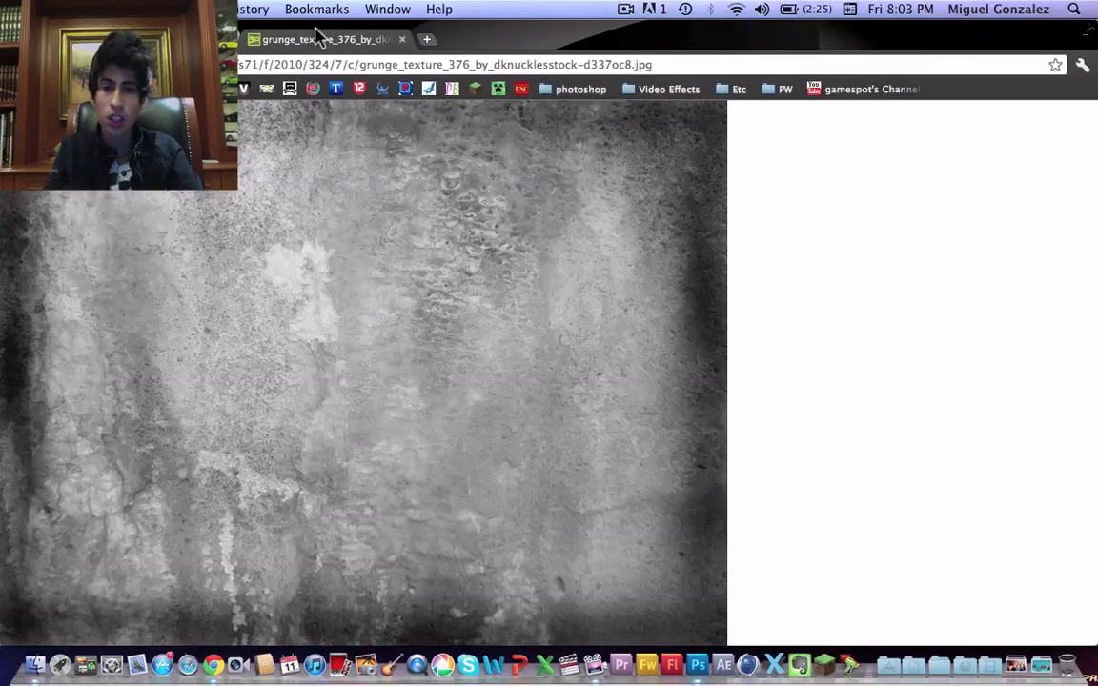
{"action": "right_click", "coordinate": [389, 290]}
{"action": "left_click", "coordinate": [428, 332]}
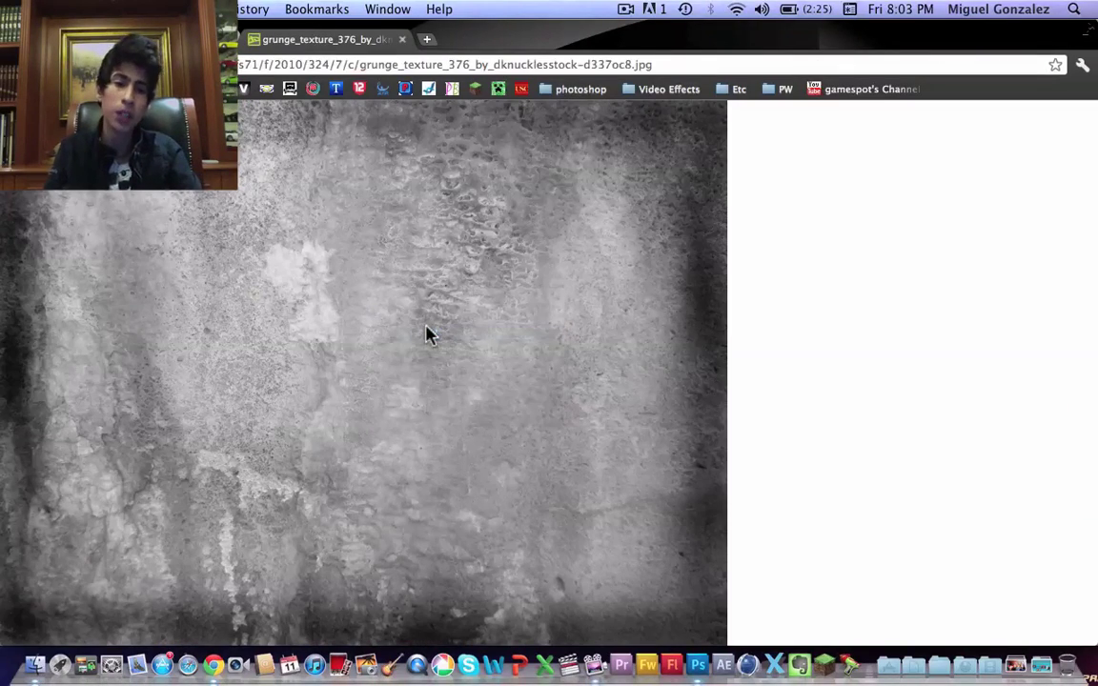
{"action": "key", "text": "ctrl+Up"}
{"action": "left_click", "coordinate": [350, 288]}
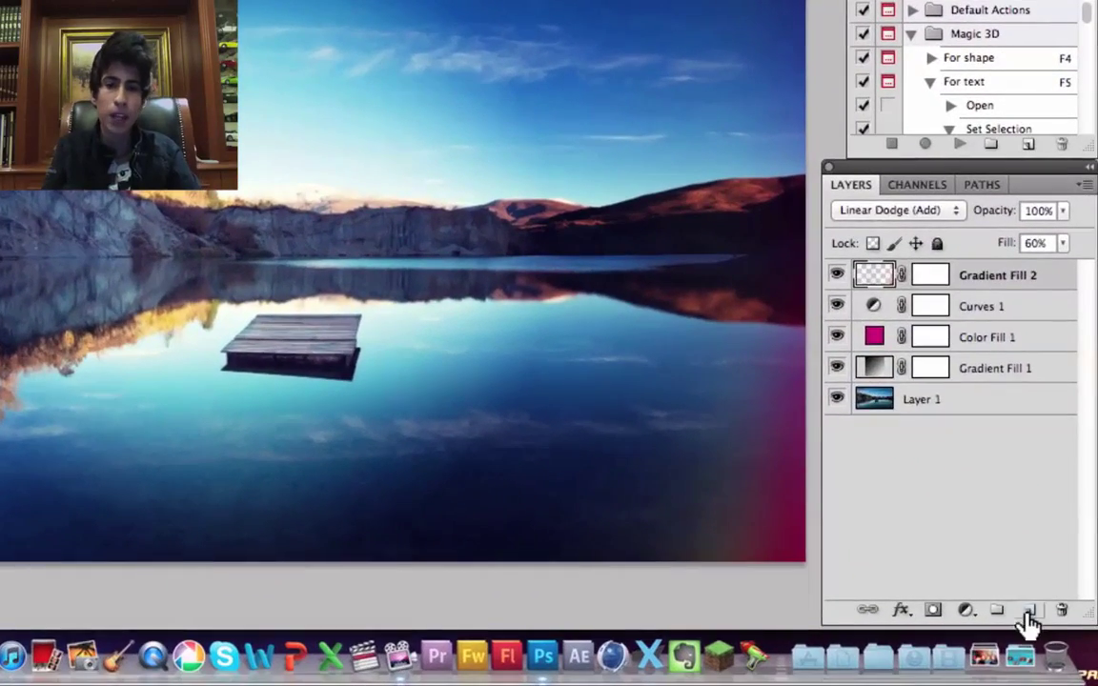
Paste the grunge texture into new Layer 2 and scale it down to the photo's size.
{"action": "left_click", "coordinate": [1048, 630]}
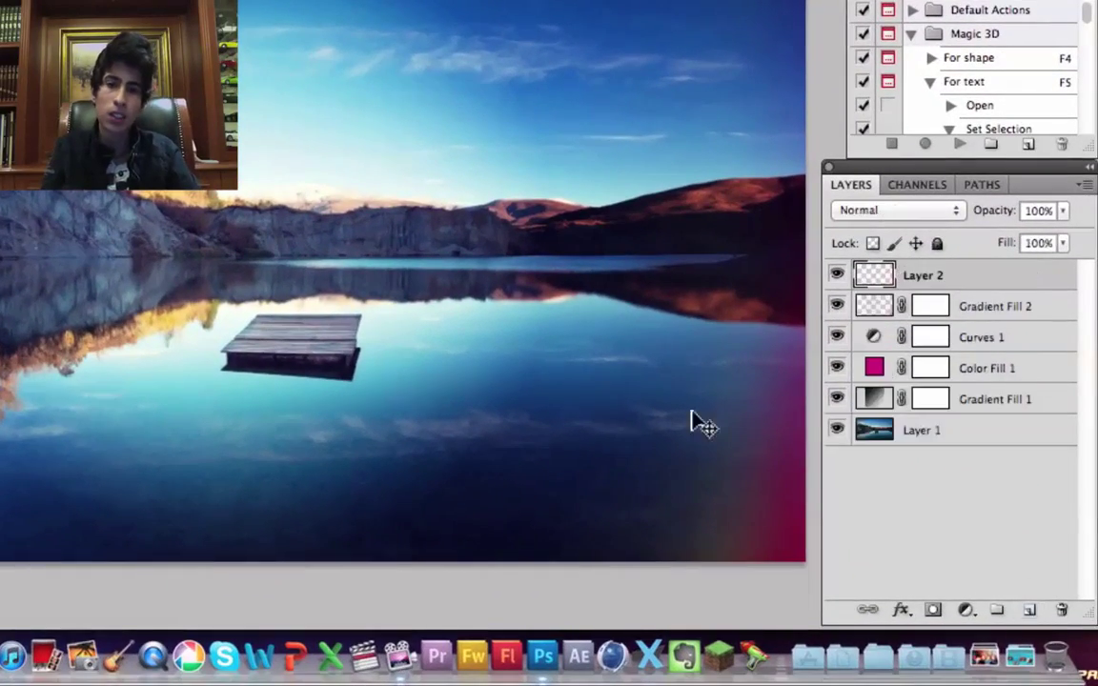
{"action": "key", "text": "super+v"}
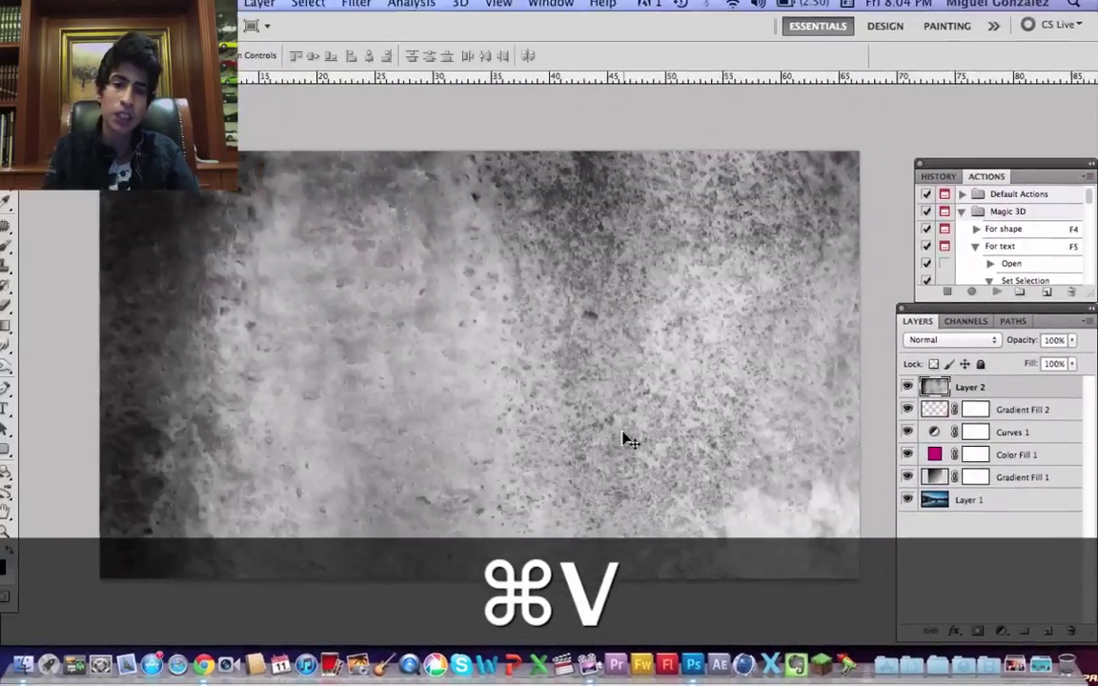
{"action": "key", "text": "super+t"}
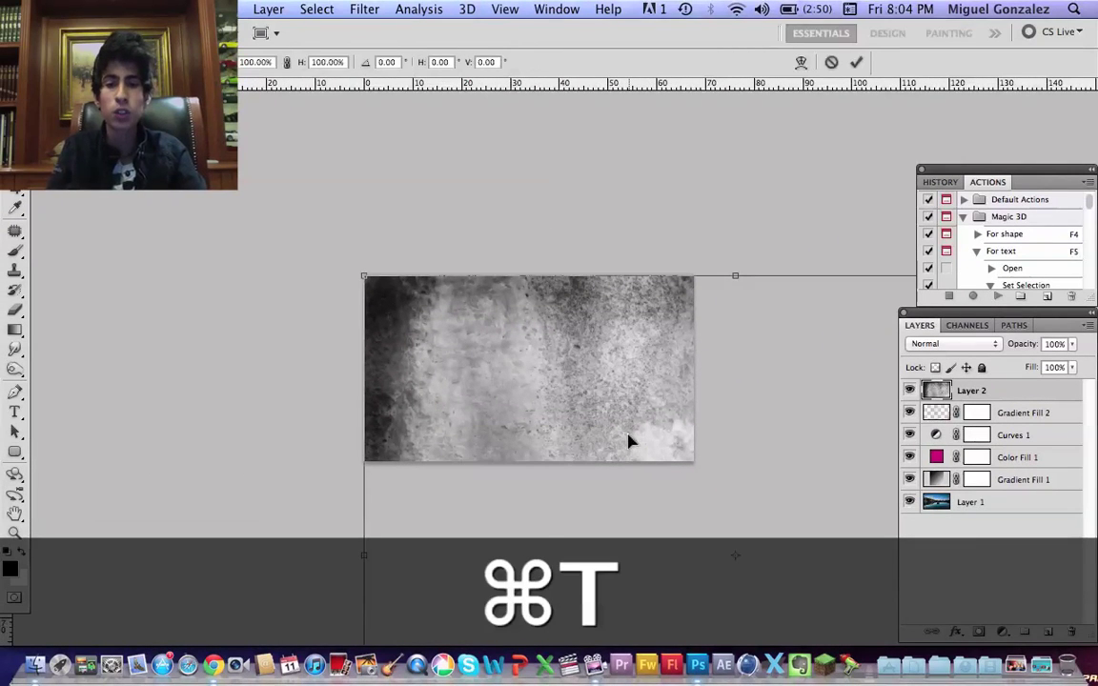
{"action": "scroll", "coordinate": [651, 448], "scroll_direction": "down", "scroll_amount": 5}
{"action": "scroll", "coordinate": [652, 451], "scroll_direction": "up", "scroll_amount": 4}
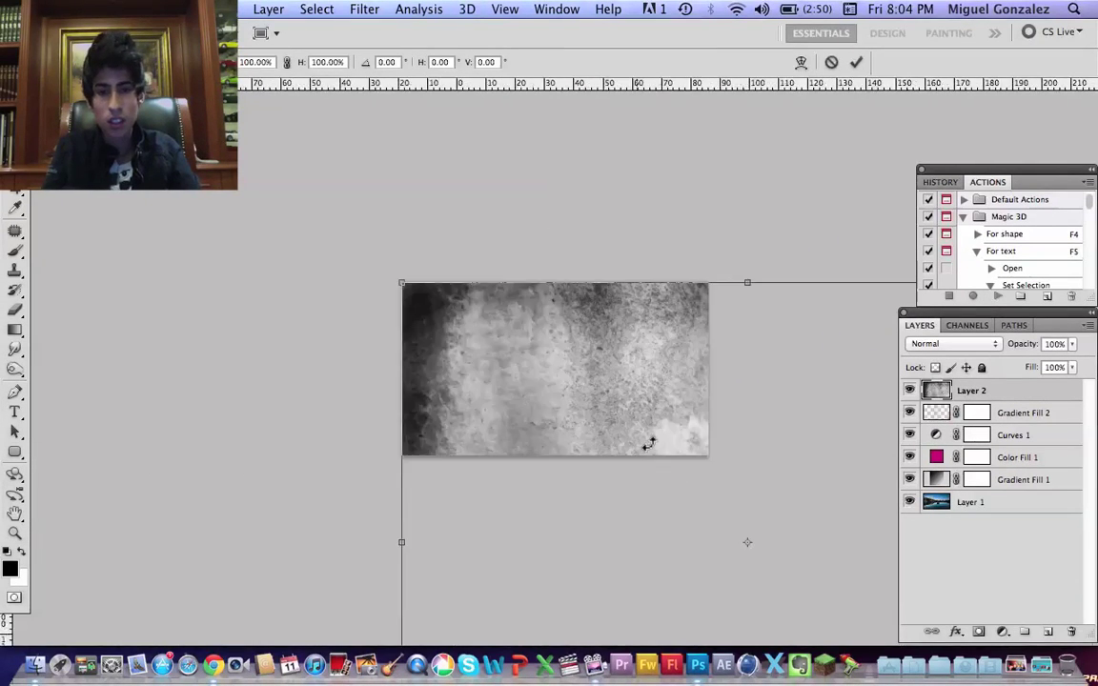
{"action": "scroll", "coordinate": [647, 443], "scroll_direction": "down", "scroll_amount": 2}
{"action": "scroll", "coordinate": [657, 446], "scroll_direction": "down", "scroll_amount": 1}
{"action": "left_click_drag", "start_coordinate": [666, 462], "coordinate": [592, 398]}
{"action": "key", "text": "Return"}
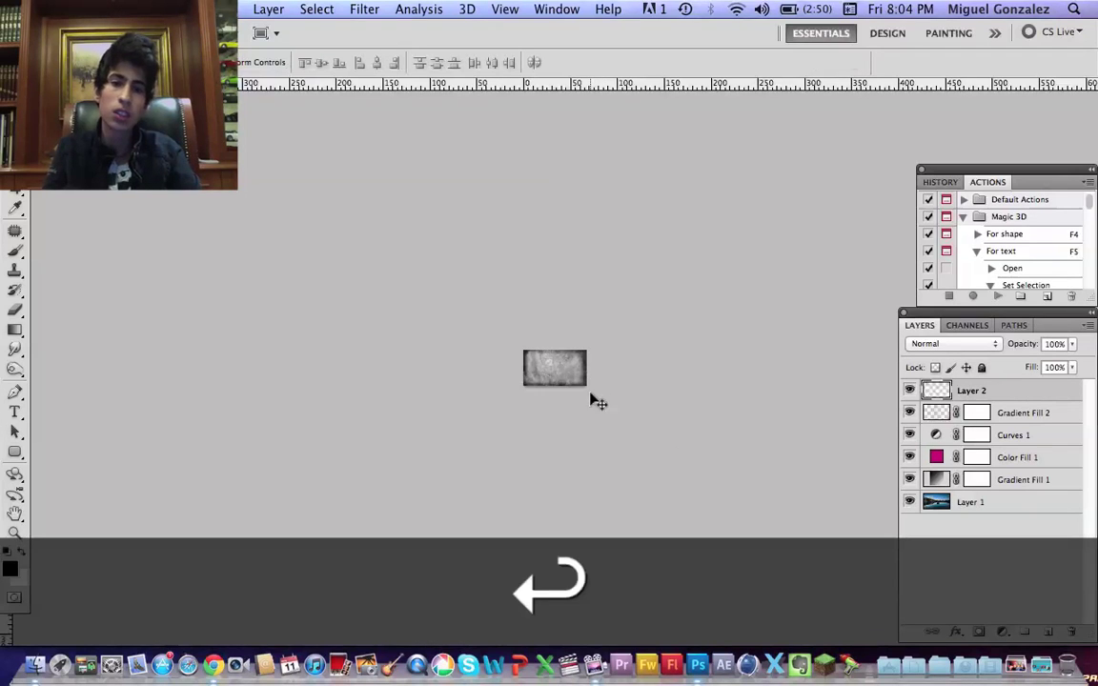
Blend Layer 2 as Soft Light at 72% opacity.
{"action": "scroll", "coordinate": [591, 399], "scroll_direction": "up", "scroll_amount": 3}
{"action": "scroll", "coordinate": [592, 389], "scroll_direction": "up", "scroll_amount": 3}
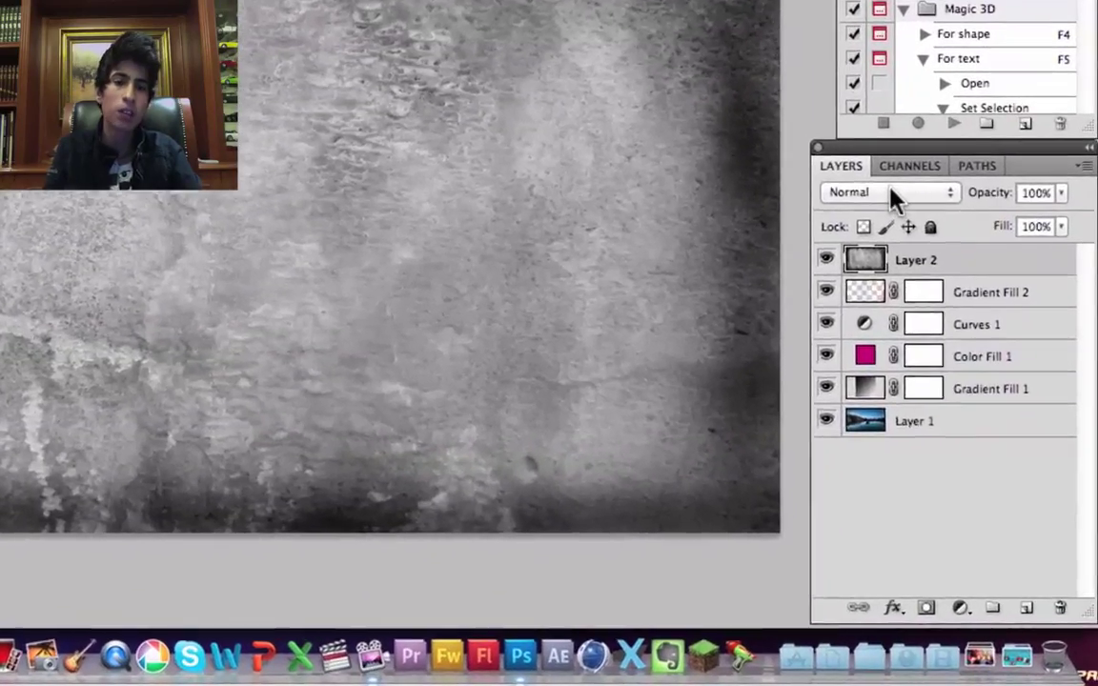
{"action": "left_click", "coordinate": [929, 298]}
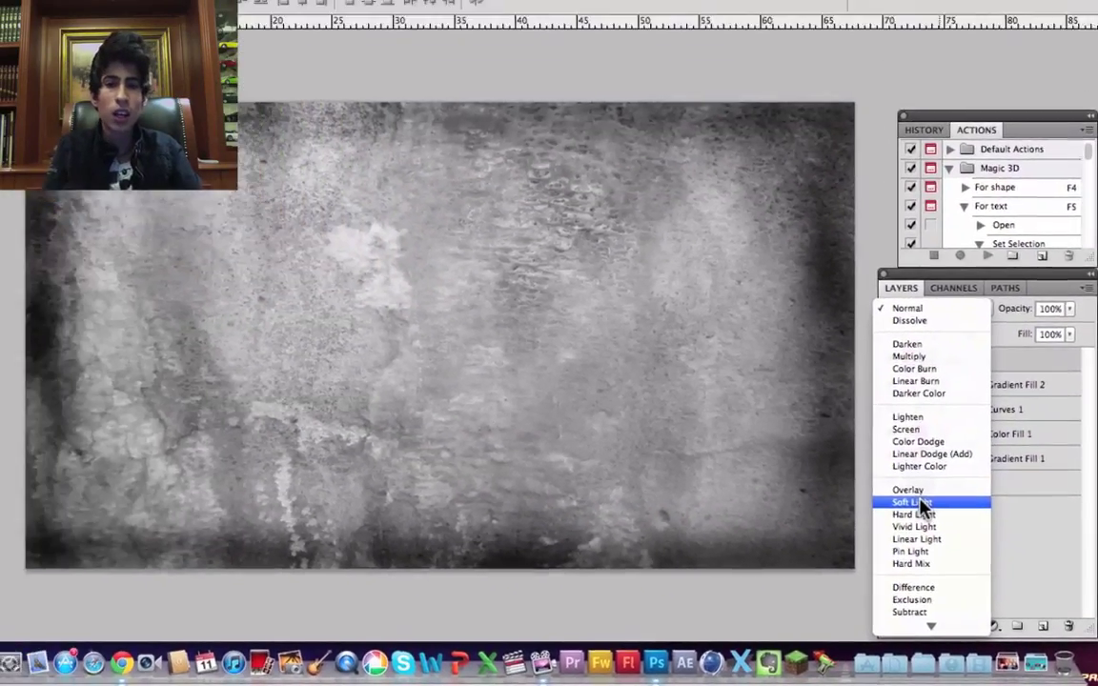
{"action": "left_click", "coordinate": [888, 476]}
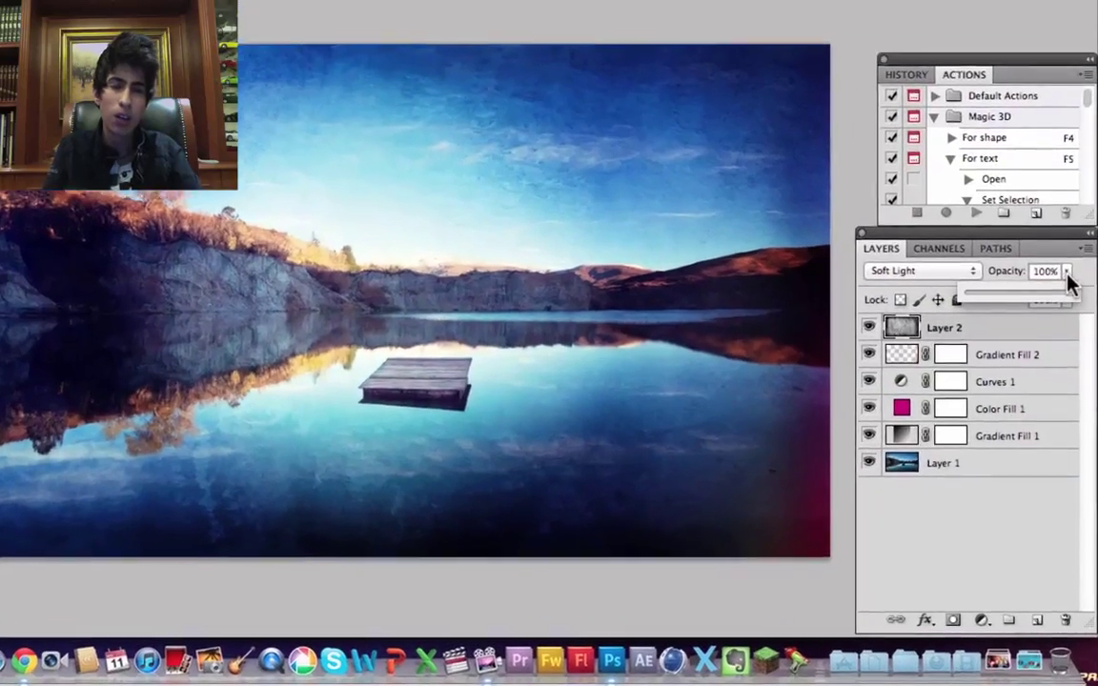
{"action": "left_click", "coordinate": [1072, 344]}
{"action": "left_click_drag", "start_coordinate": [1072, 361], "coordinate": [1069, 362]}
{"action": "left_click_drag", "start_coordinate": [1048, 180], "coordinate": [1023, 180]}
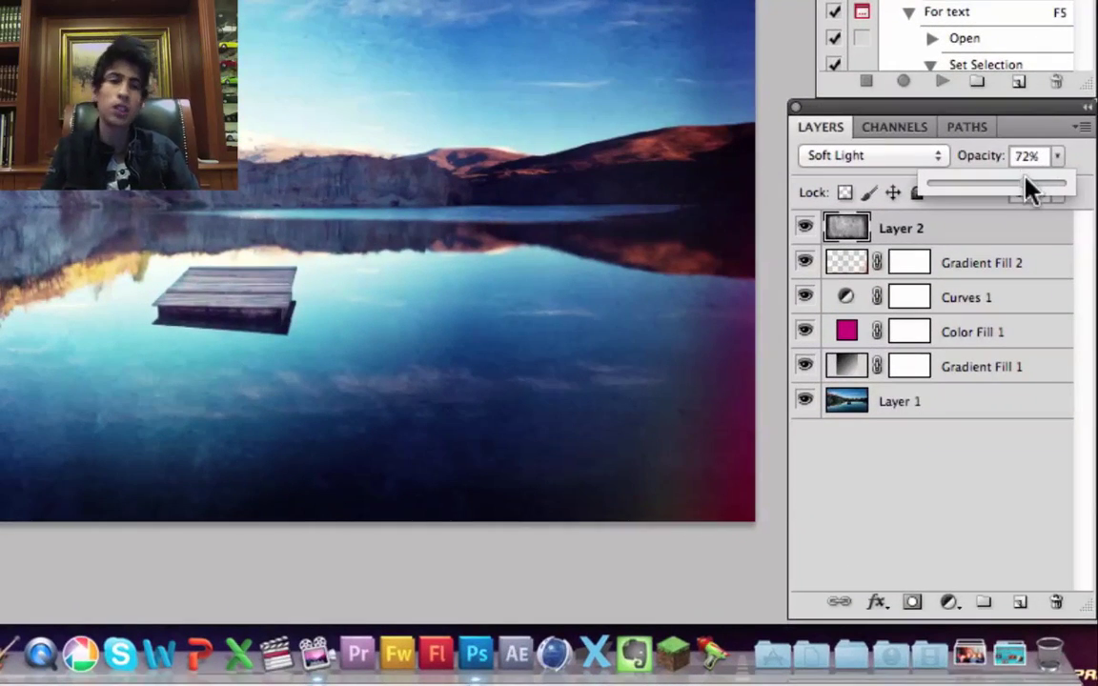
{"action": "left_click", "coordinate": [1004, 237]}
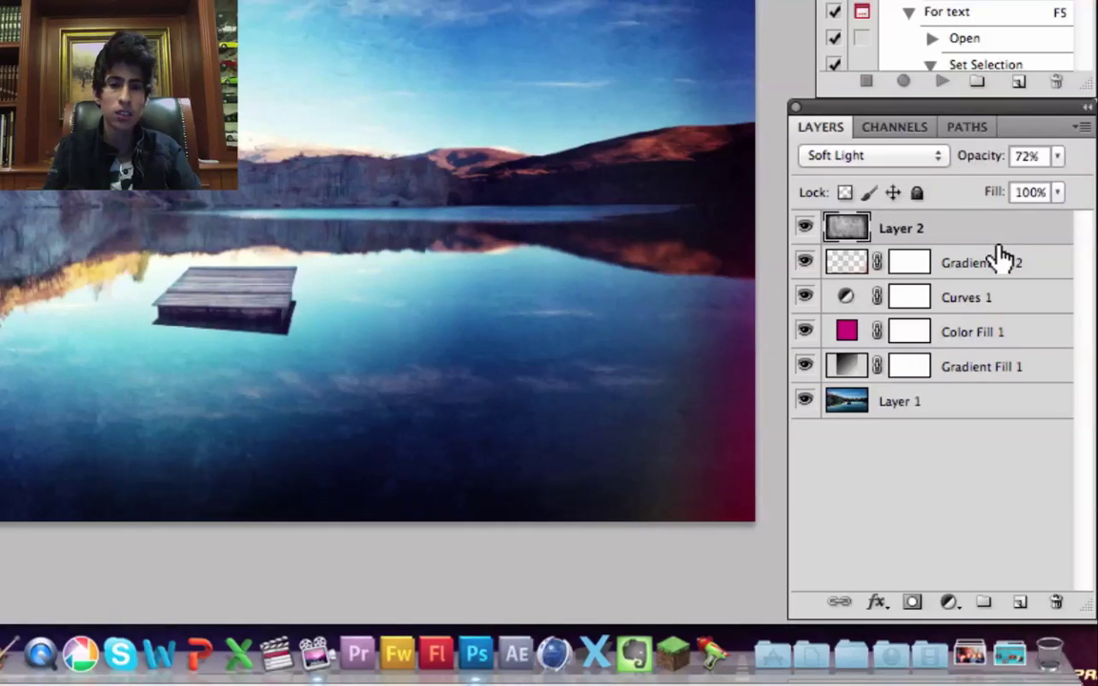
Group Layer 2, Gradient Fill 2, Curves 1, Color Fill 1 and Gradient Fill 1 into Group 1.
{"action": "key", "text": "super"}
{"action": "left_click", "coordinate": [980, 267], "text": "super"}
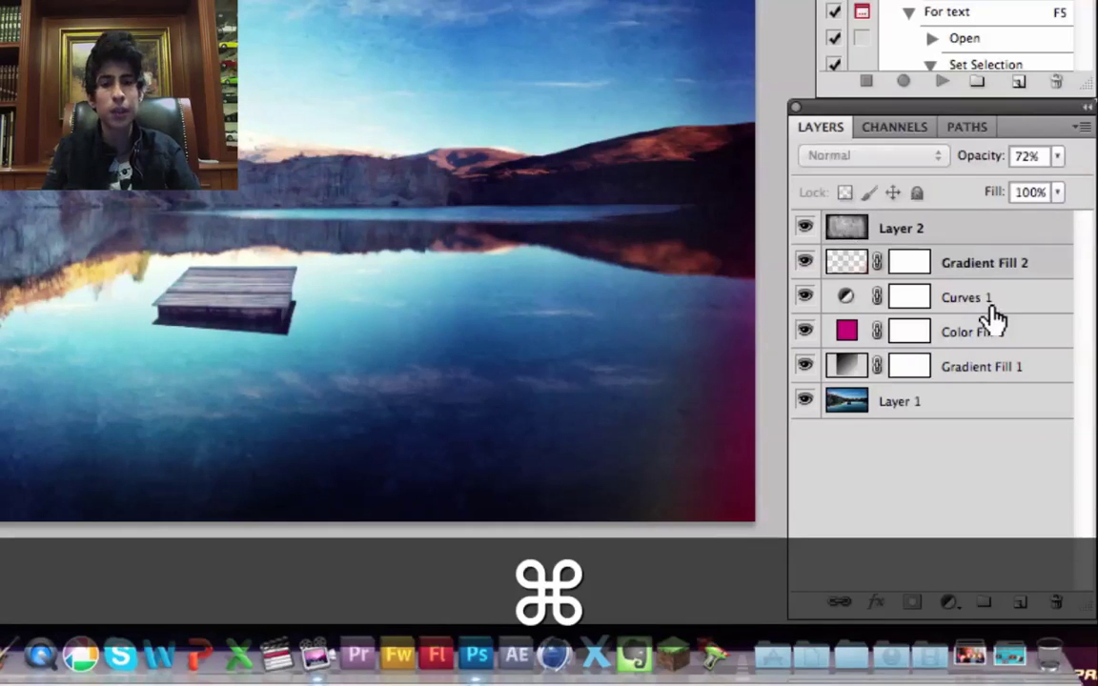
{"action": "left_click", "coordinate": [991, 312], "text": "super"}
{"action": "left_click", "coordinate": [991, 331], "text": "super"}
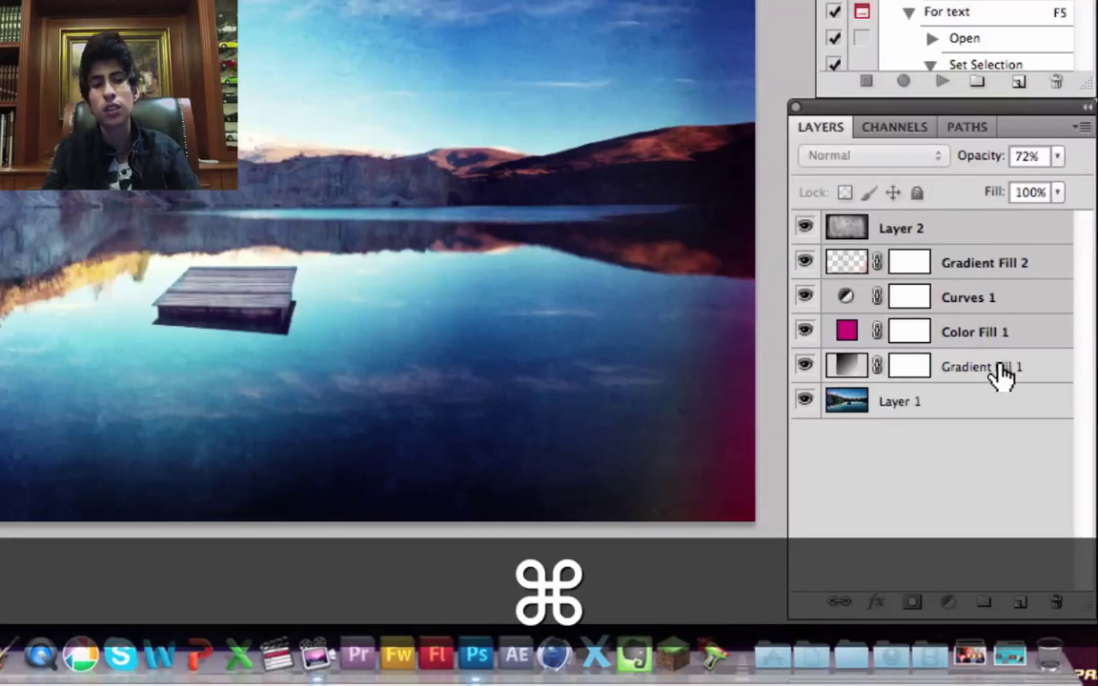
{"action": "left_click", "coordinate": [1001, 372], "text": "super"}
{"action": "key", "text": "super+g"}
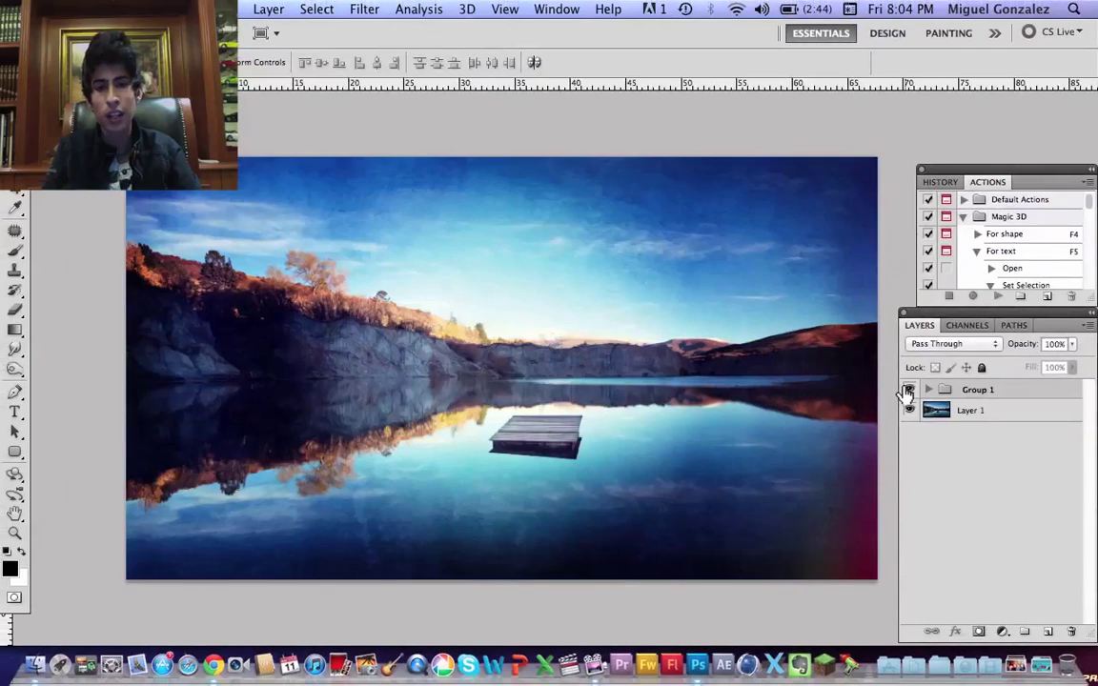
Toggle Group 1's visibility twice to compare before and after, then view the image full screen.
{"action": "left_click", "coordinate": [908, 391]}
{"action": "left_click", "coordinate": [908, 391]}
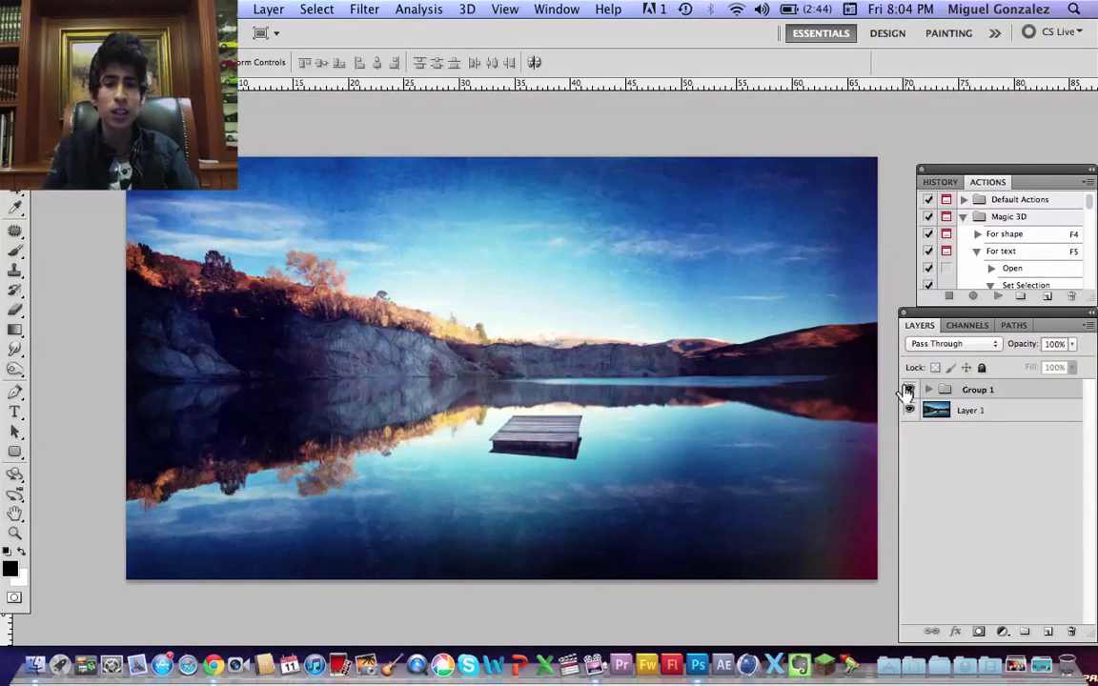
{"action": "left_click", "coordinate": [908, 391]}
{"action": "left_click", "coordinate": [909, 390]}
{"action": "key", "text": "f"}
{"action": "key", "text": "f"}
{"action": "key", "text": "f"}
{"action": "key", "text": "f"}
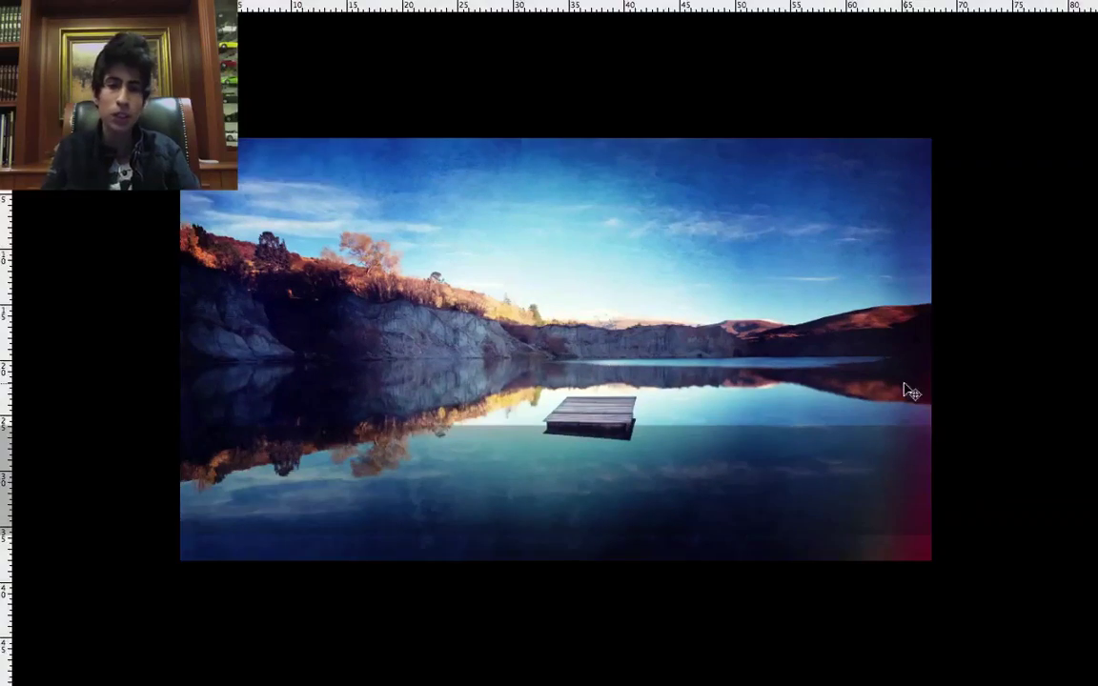